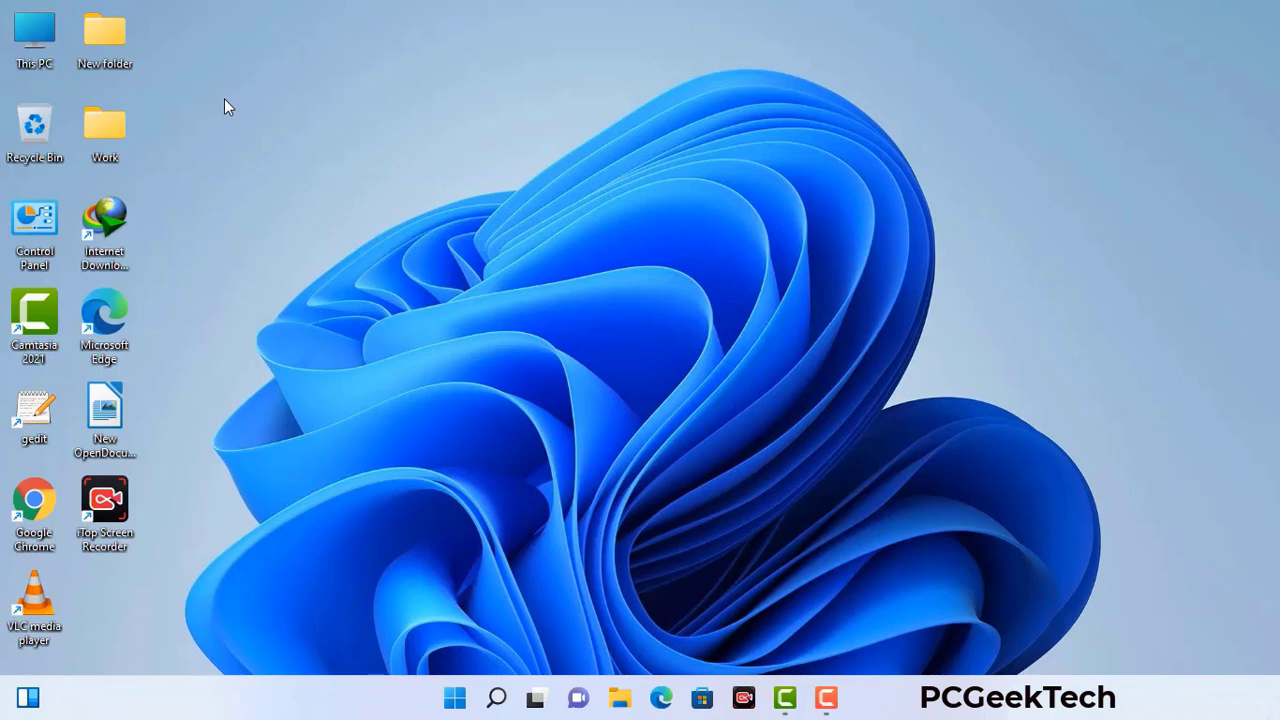
Launch System Configuration by running msconfig from the Run box.
key("super+r")
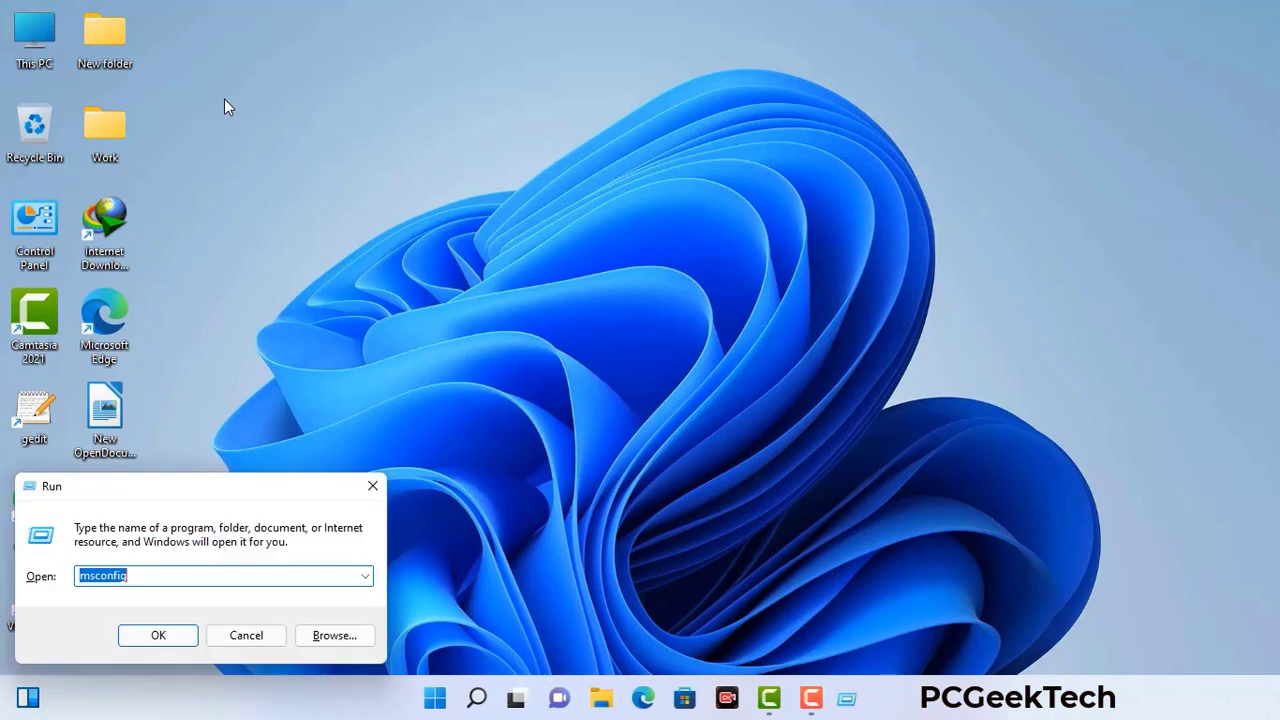
left_click_drag(218, 487, 563, 159)
left_click(510, 250)
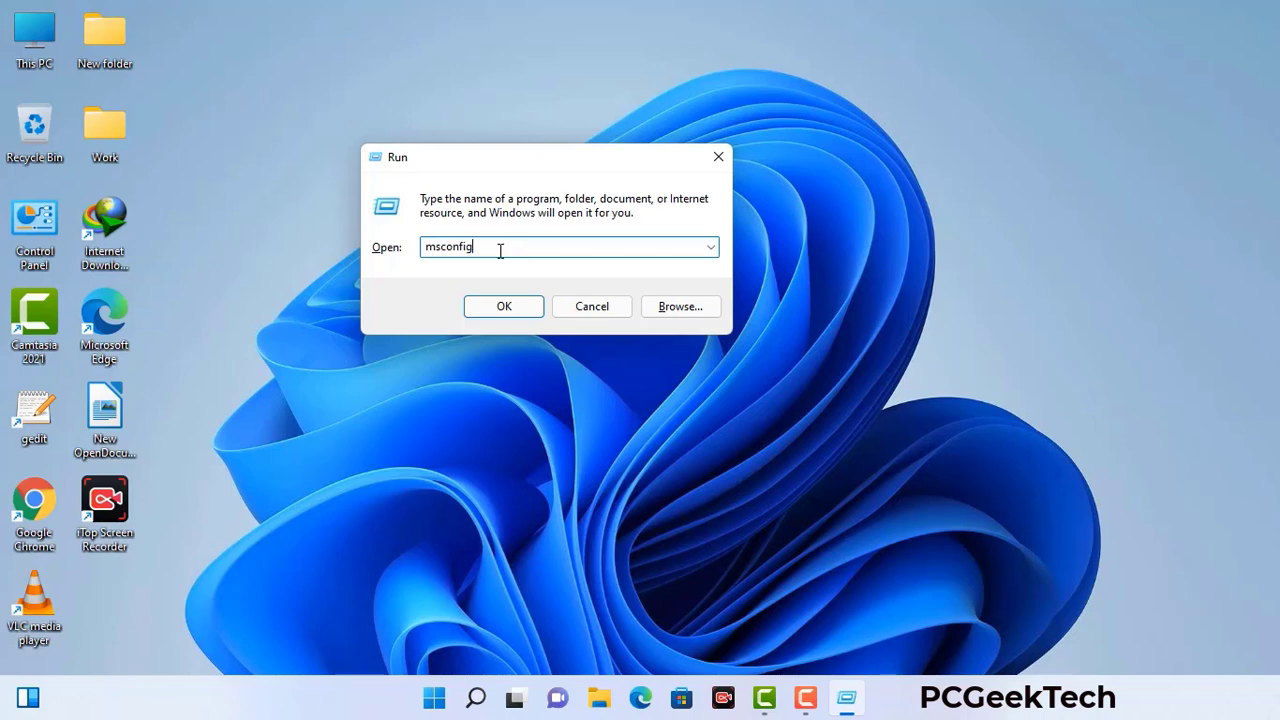
left_click(494, 312)
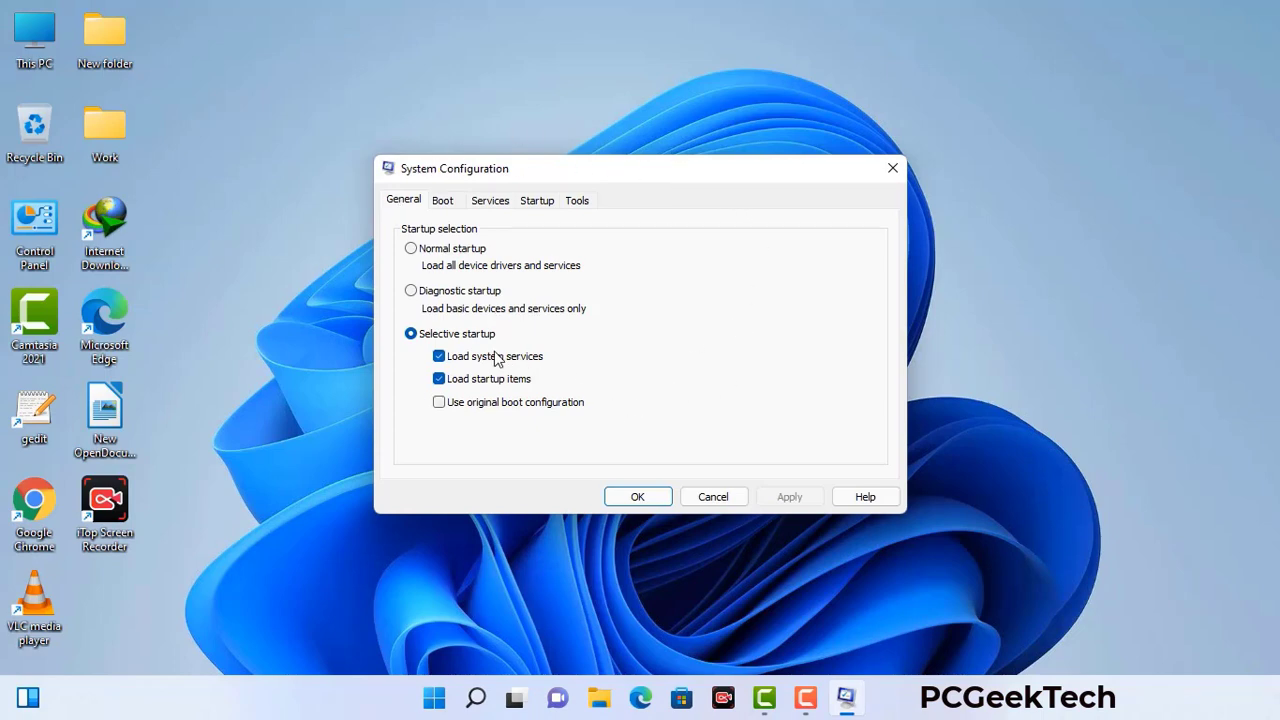
Enable Safe boot with the Network option on the Boot tab, apply it, and restart.
left_click(444, 203)
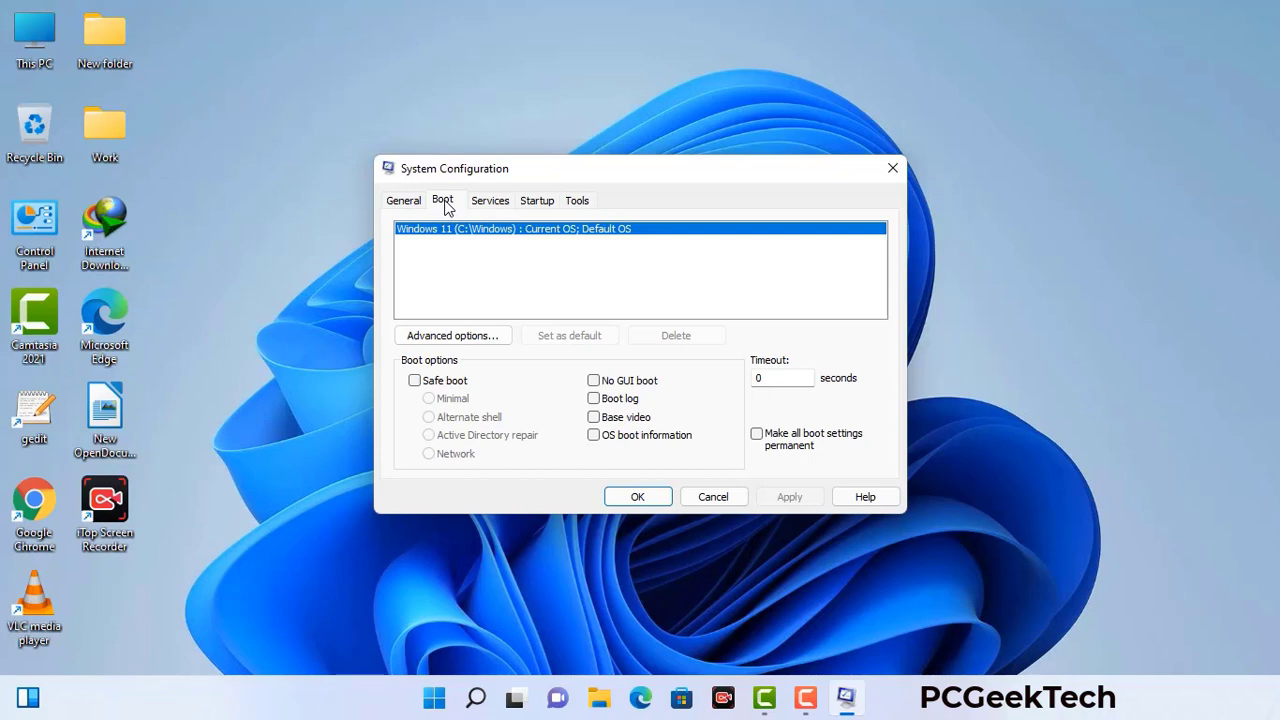
left_click(414, 381)
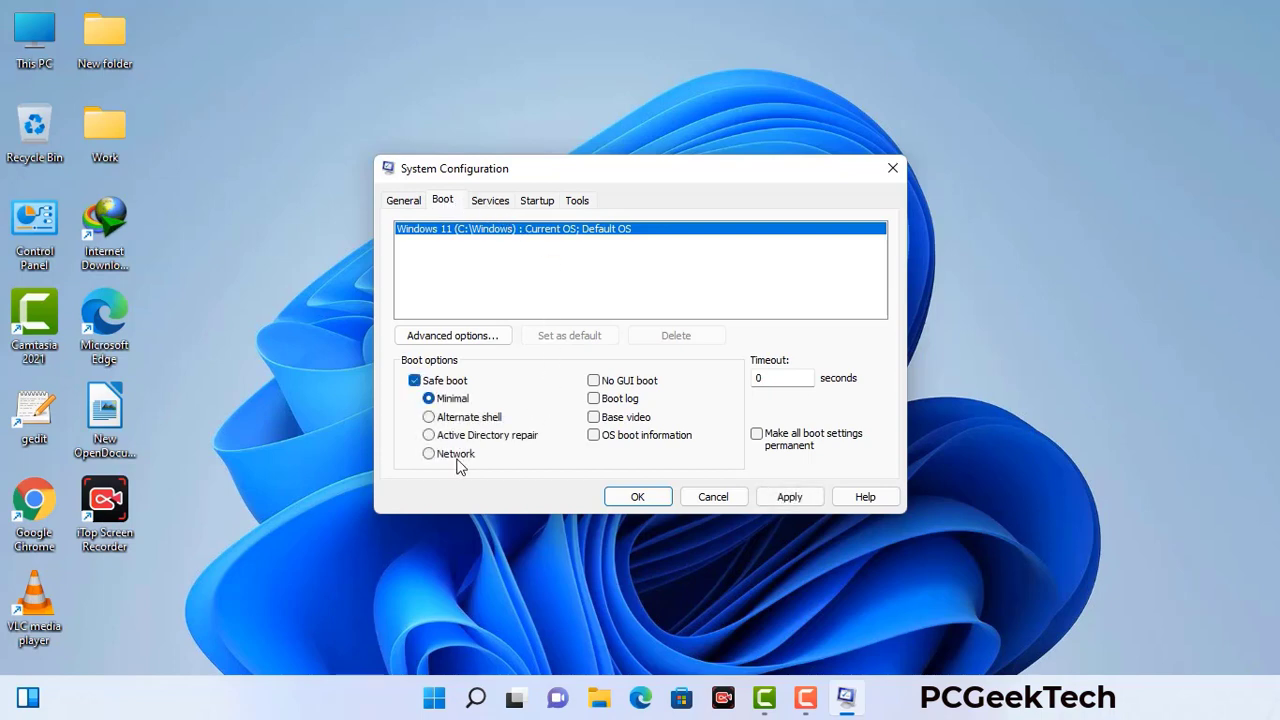
left_click(455, 455)
left_click(789, 498)
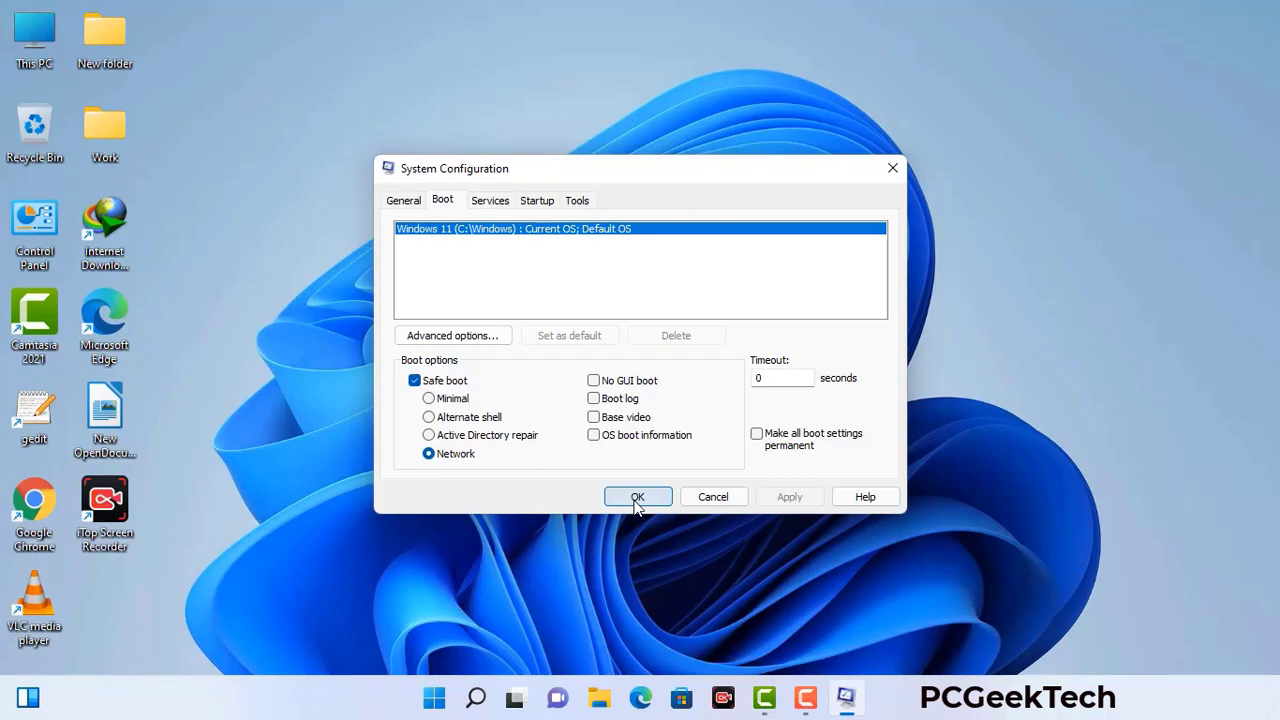
left_click(636, 498)
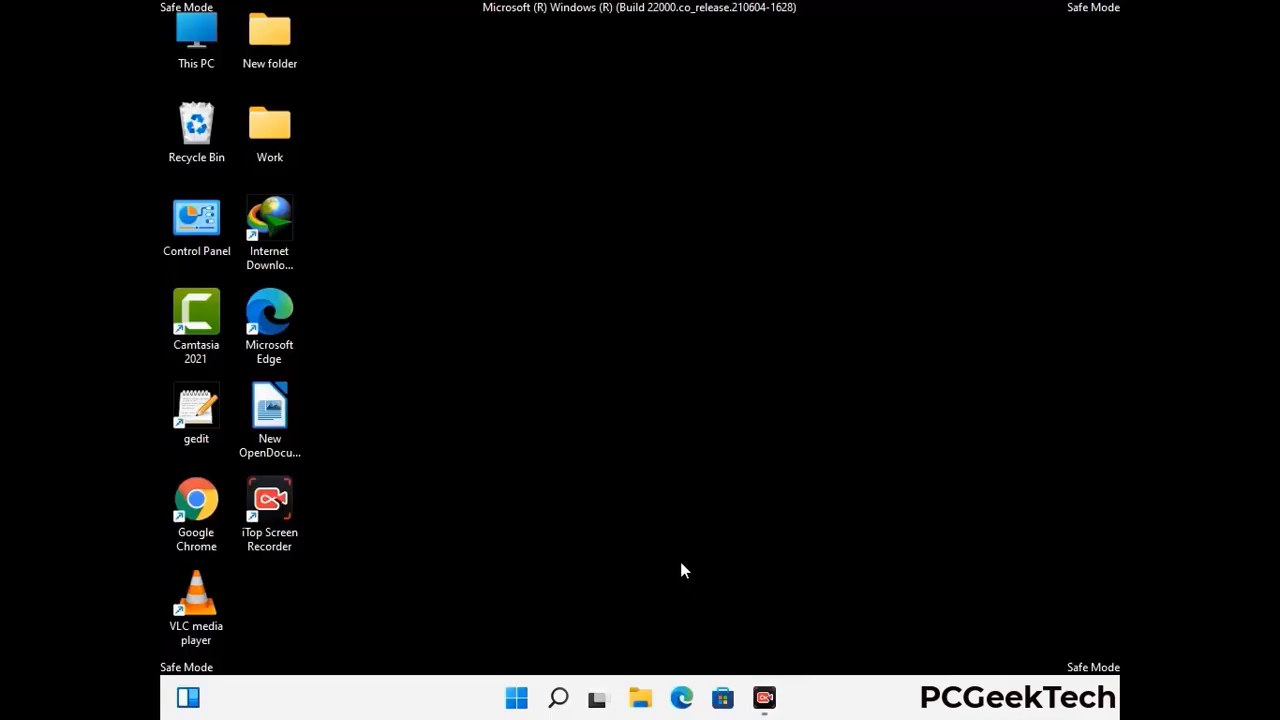
Apply 'Show hidden files, folders, and drives' in File Explorer Options, then close Control Panel.
double_click(197, 240)
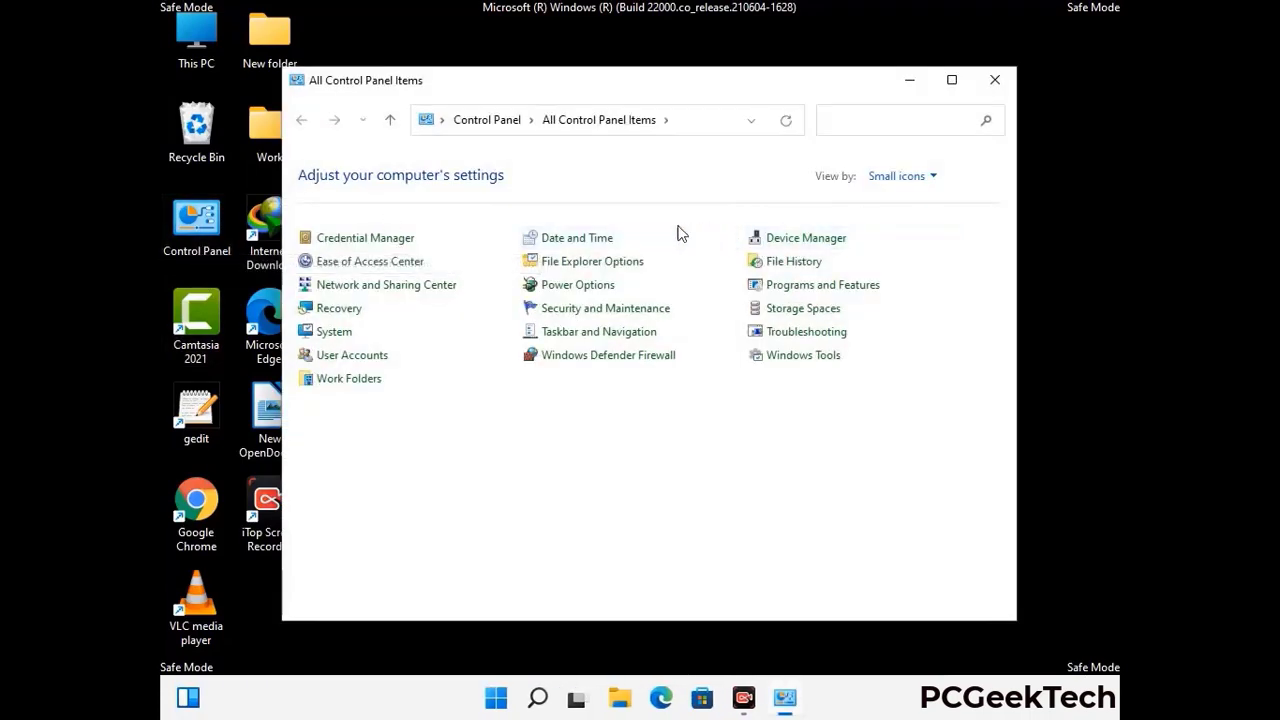
left_click(617, 262)
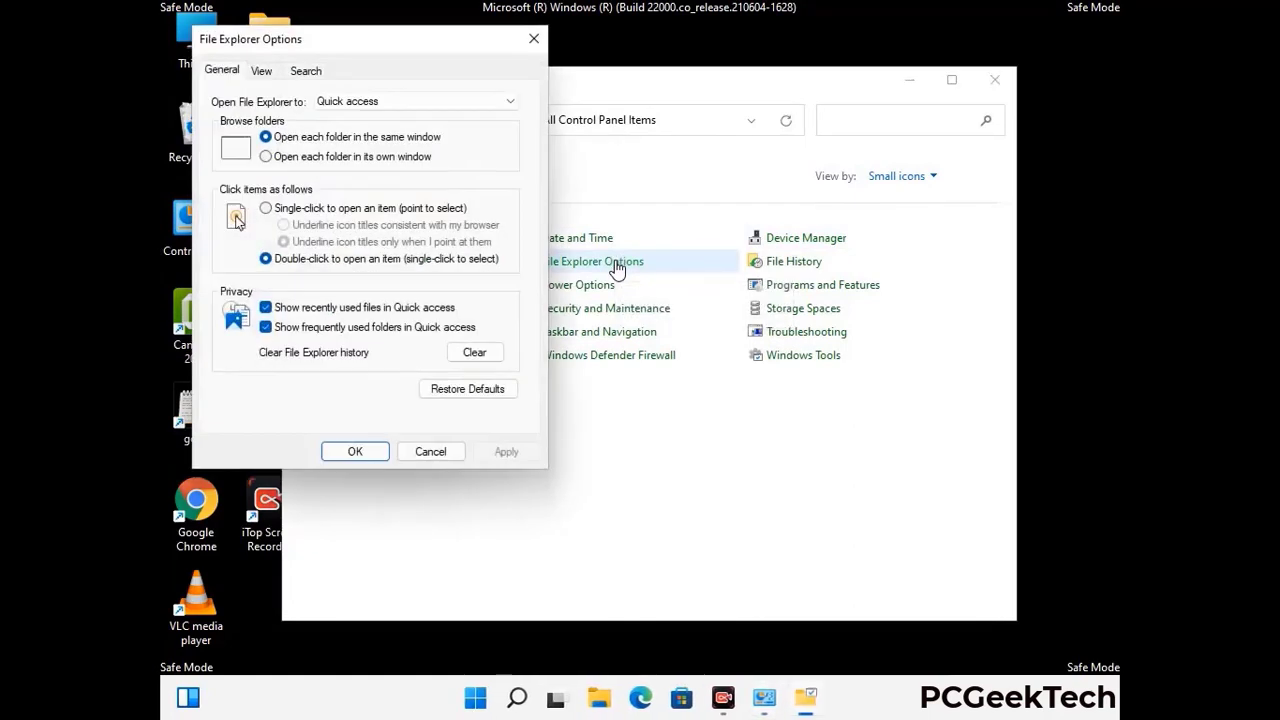
left_click(261, 71)
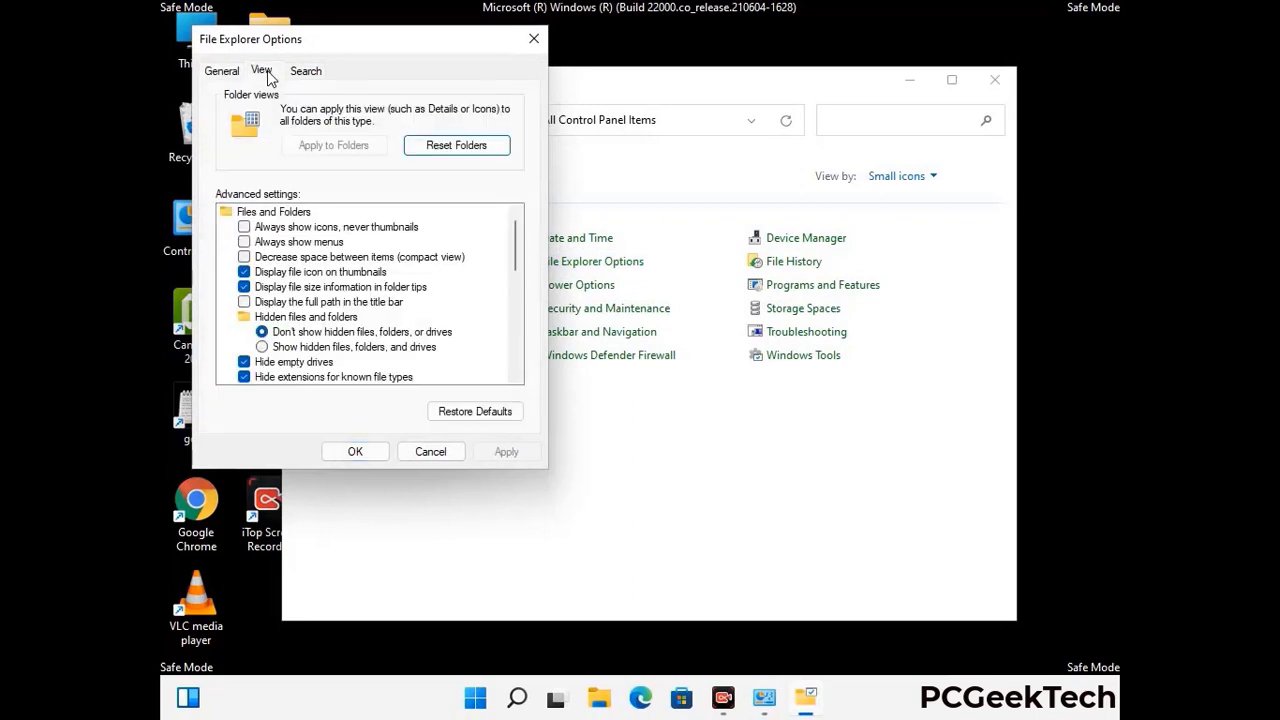
left_click(262, 347)
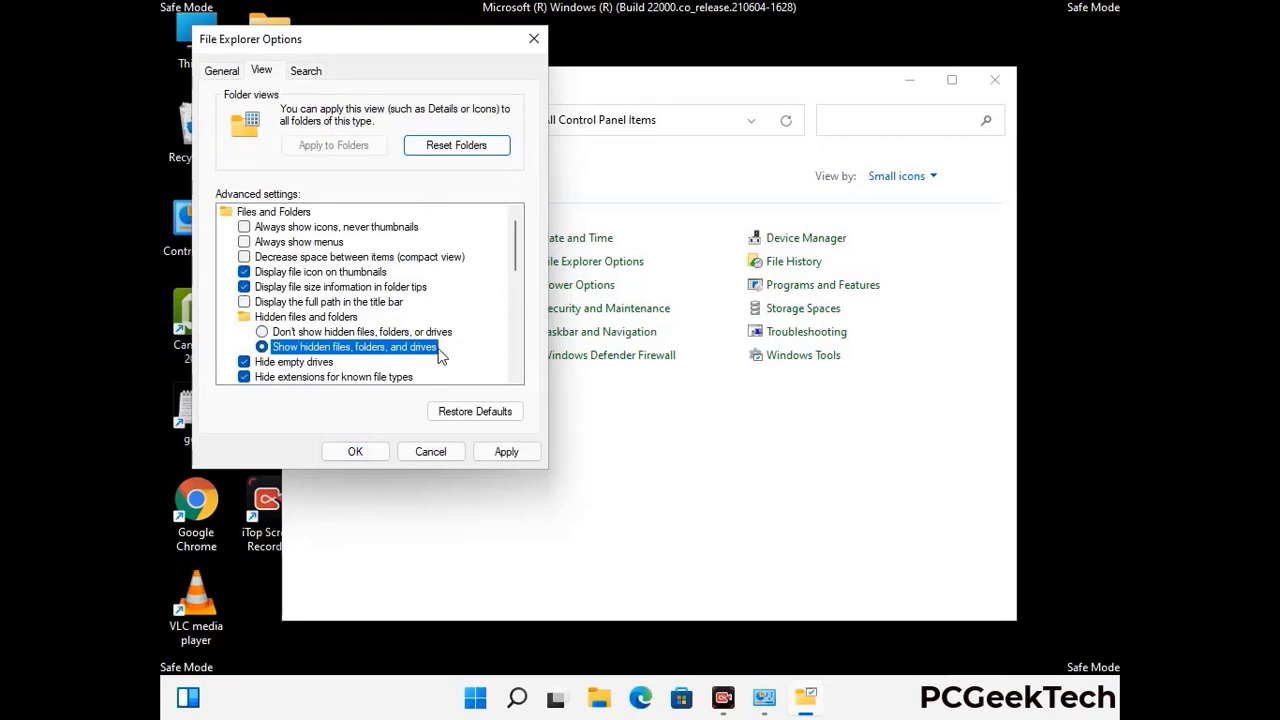
left_click(504, 452)
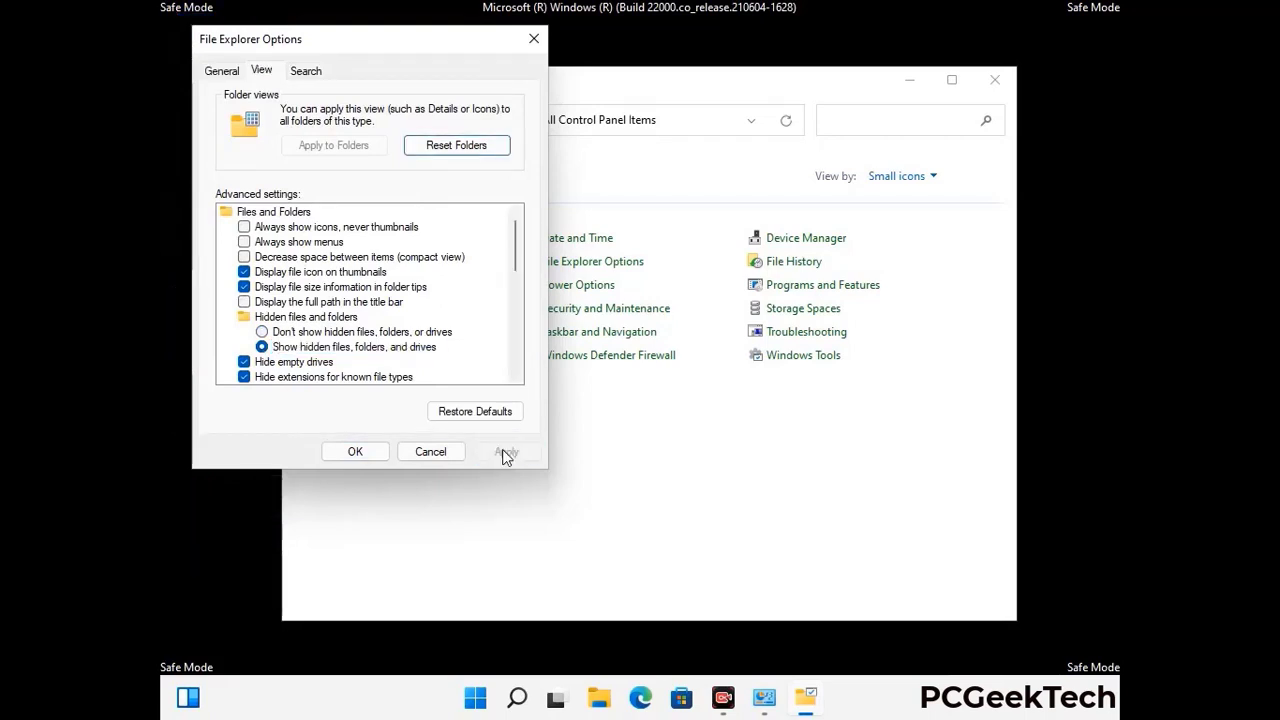
left_click(336, 454)
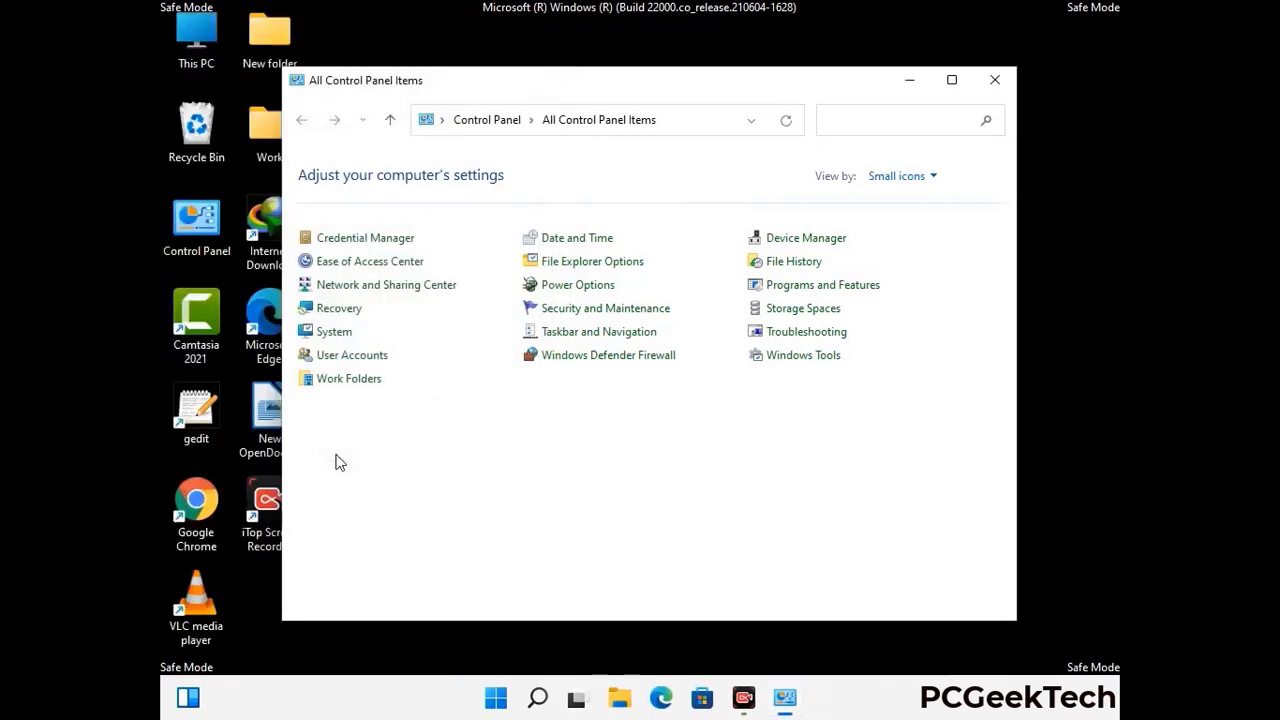
left_click(991, 84)
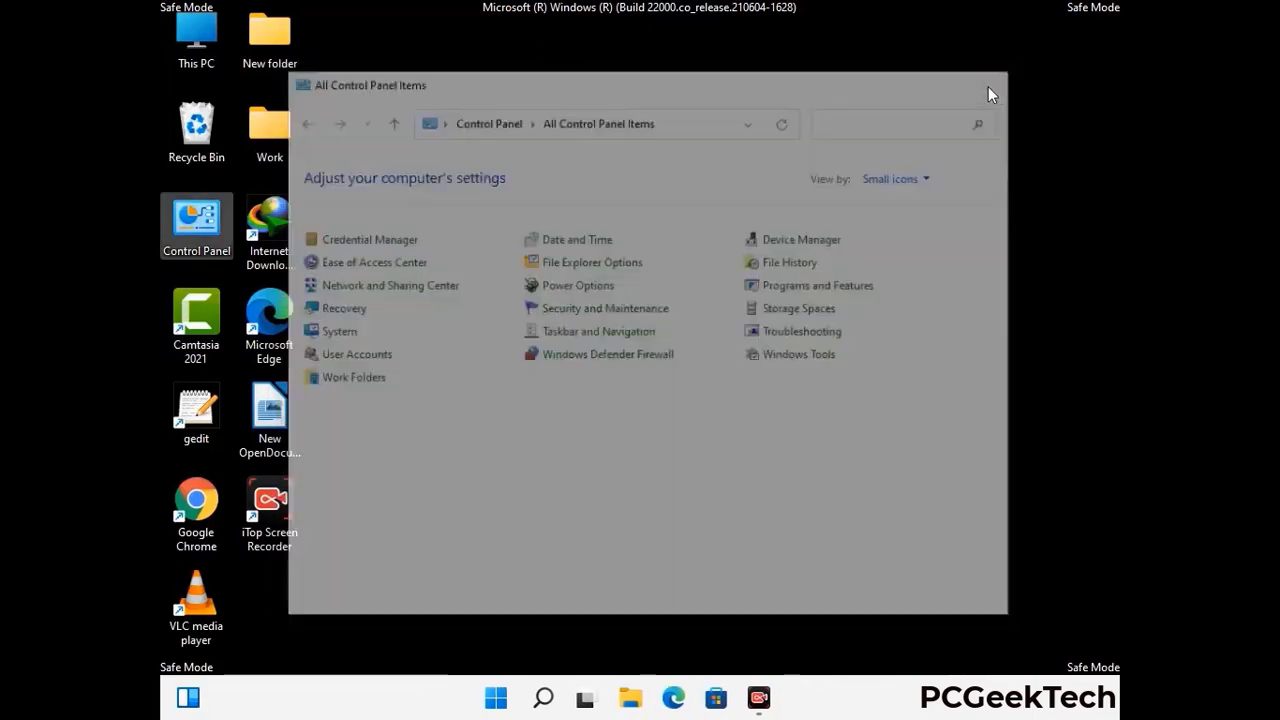
Browse from This PC to the C:\Windows\System32\drivers\etc folder.
double_click(190, 62)
left_click(560, 438)
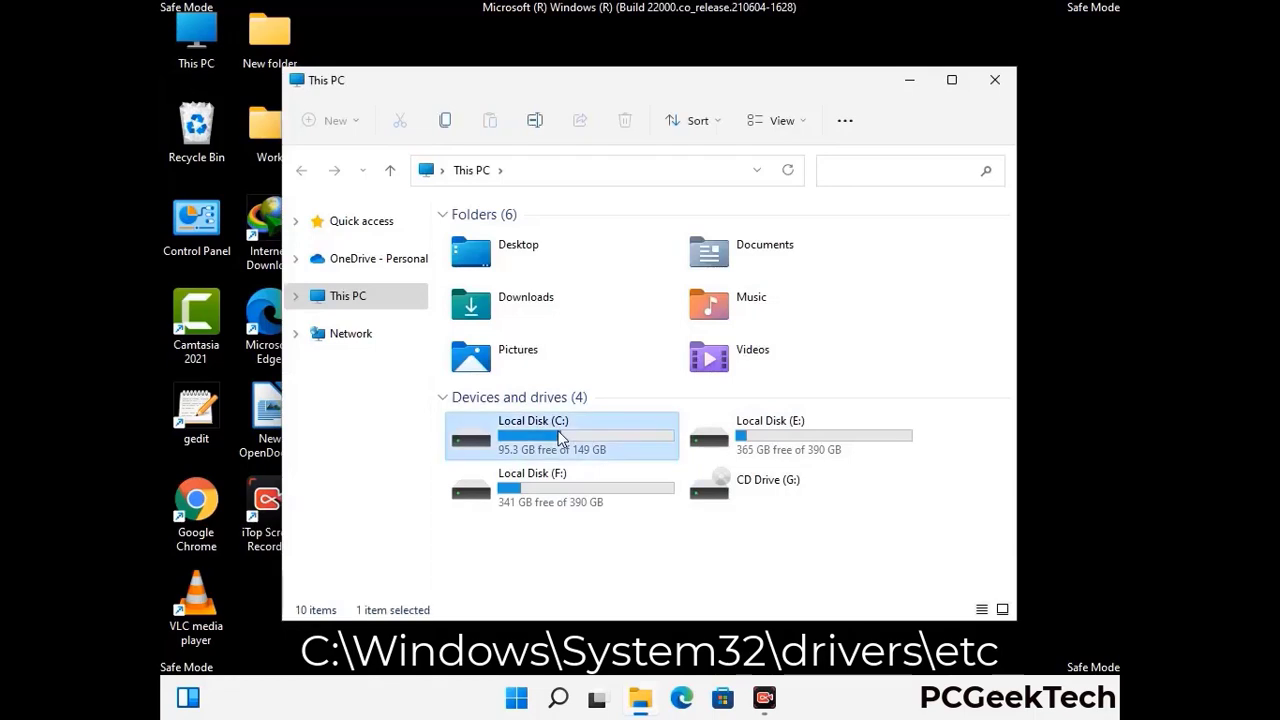
double_click(560, 438)
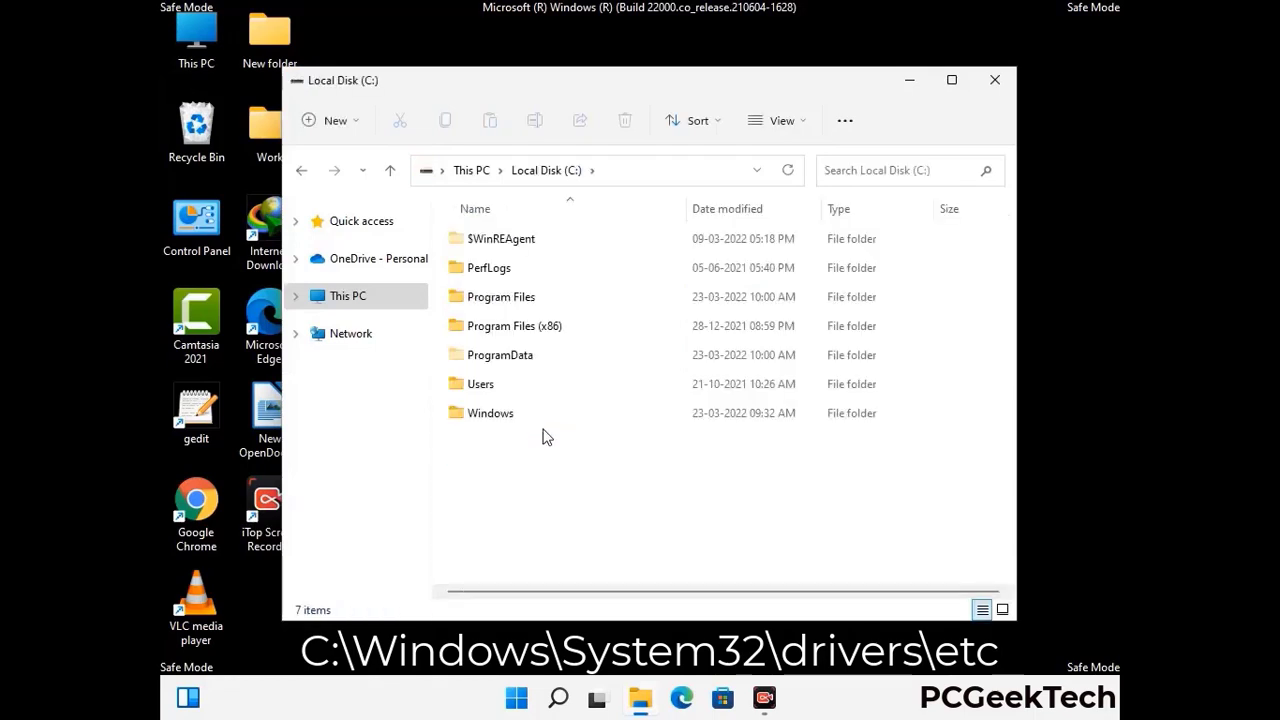
double_click(480, 418)
scroll(634, 431, "down", 8)
scroll(625, 440, "down", 11)
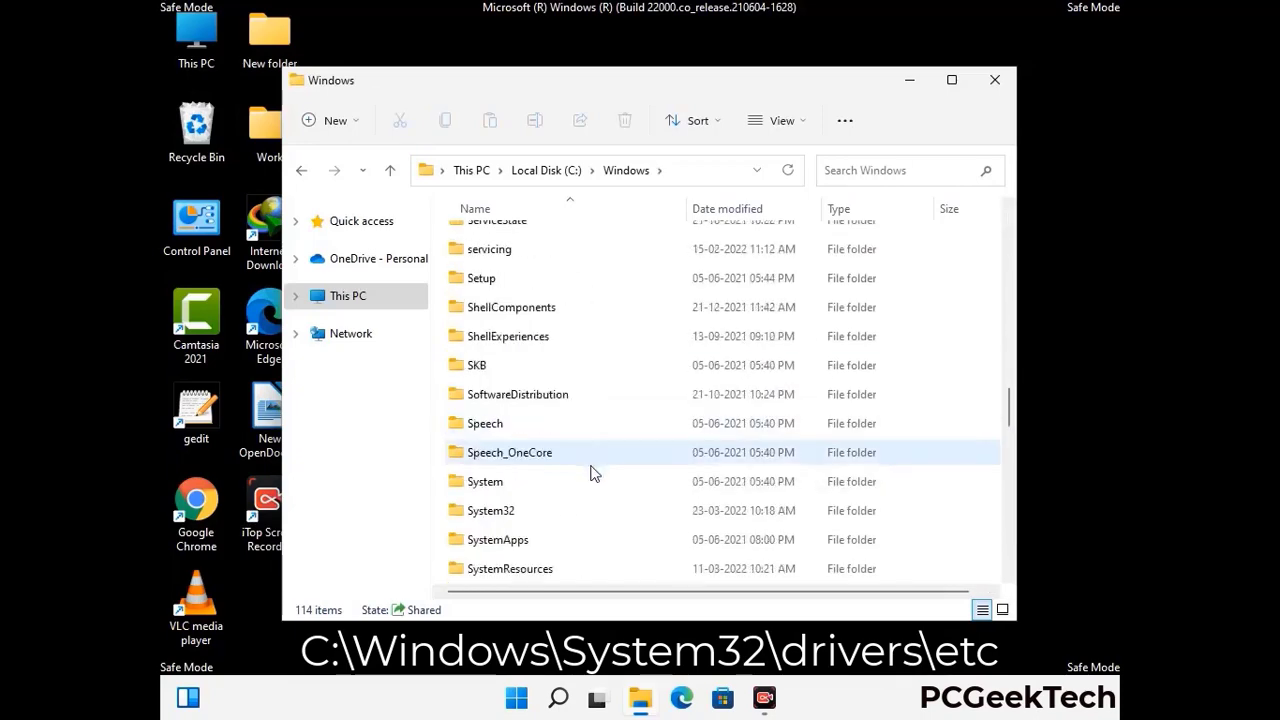
scroll(590, 472, "down", 1)
double_click(489, 424)
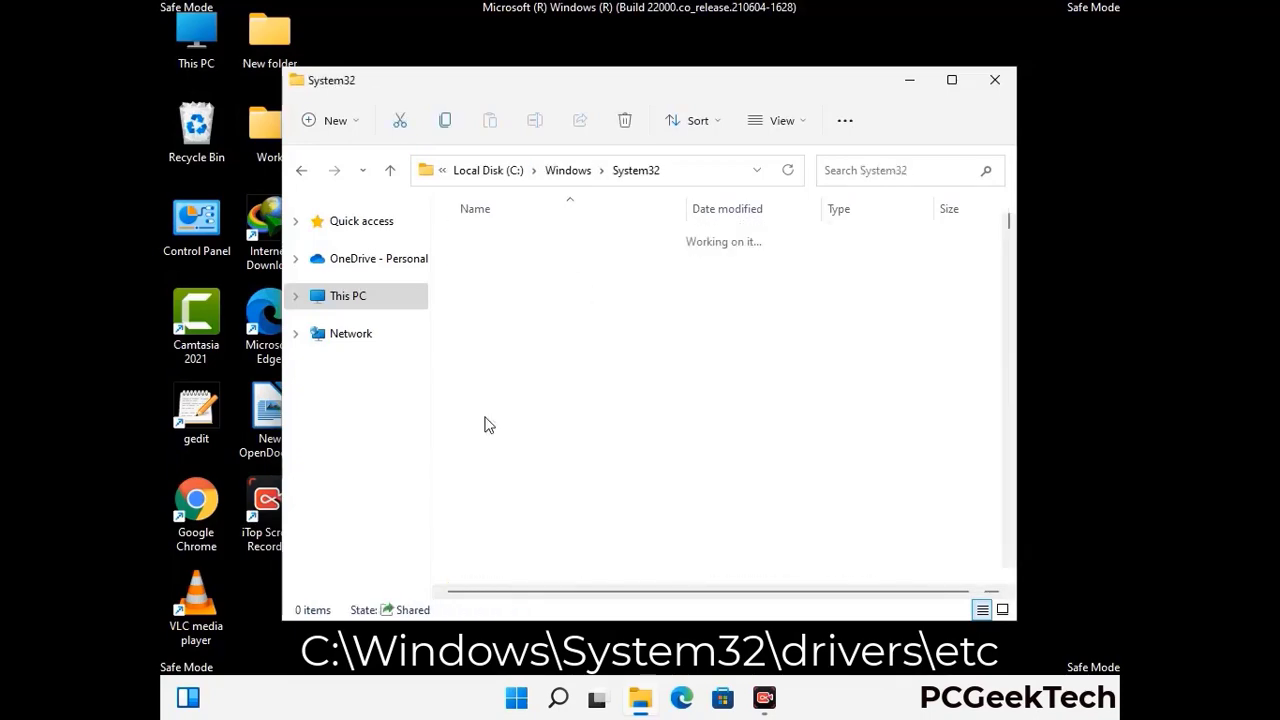
scroll(551, 437, "down", 5)
double_click(497, 548)
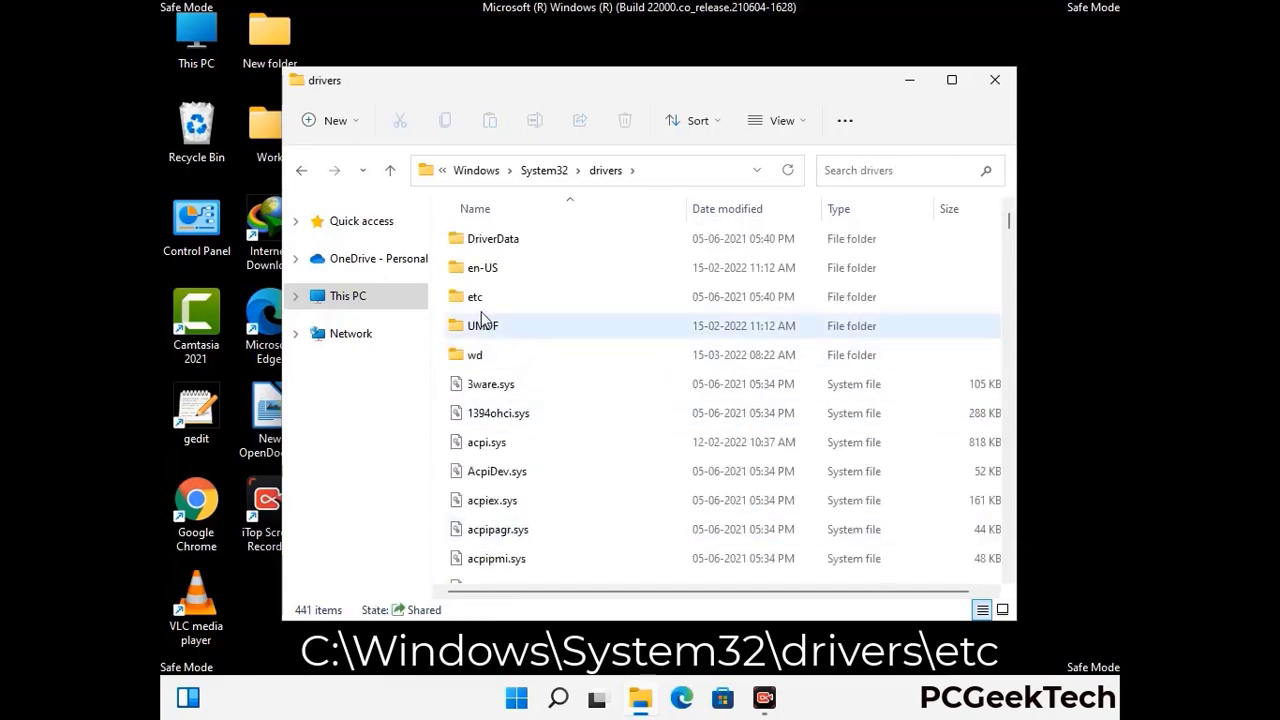
double_click(474, 297)
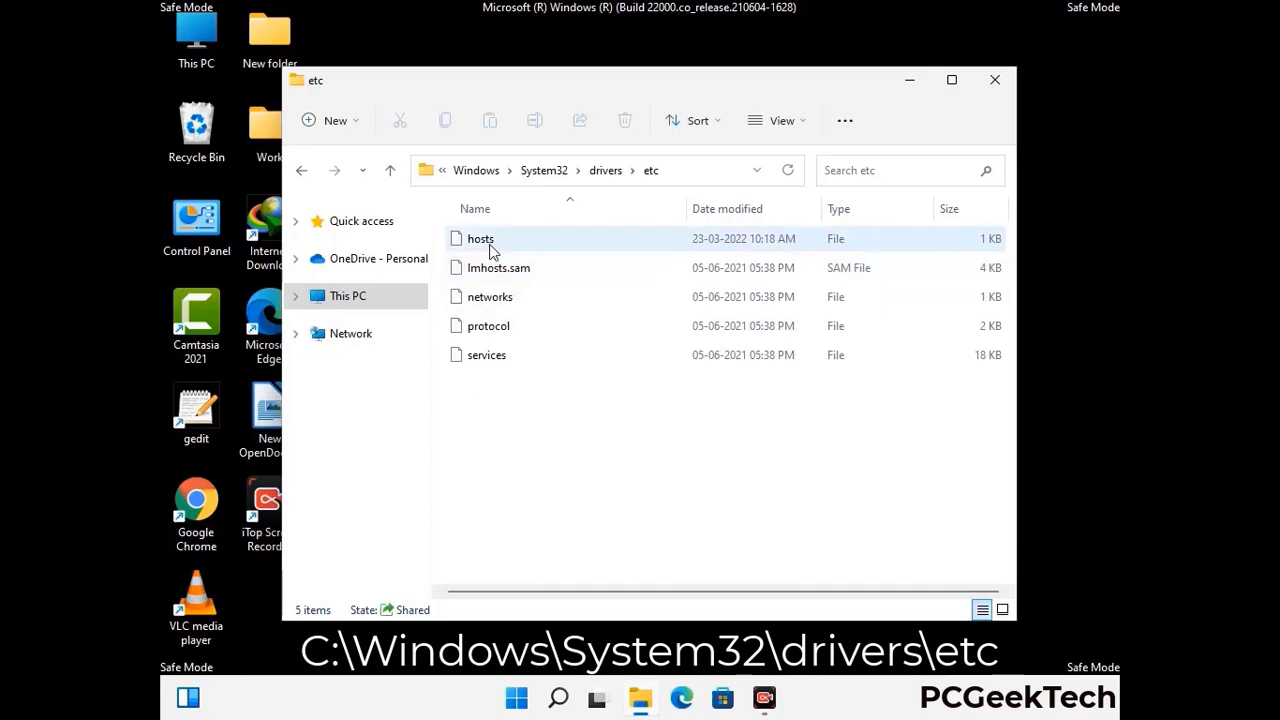
Open the hosts file with Notepad.
left_click(491, 252)
double_click(491, 252)
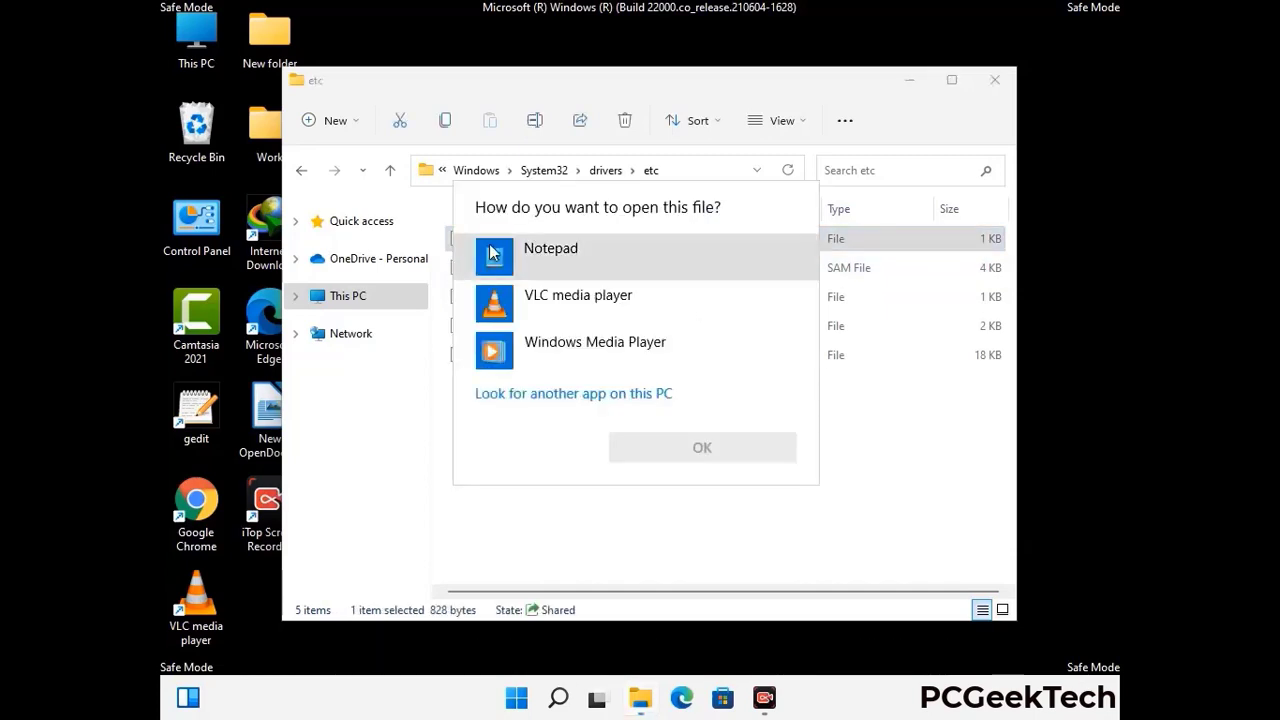
left_click(567, 252)
left_click(740, 447)
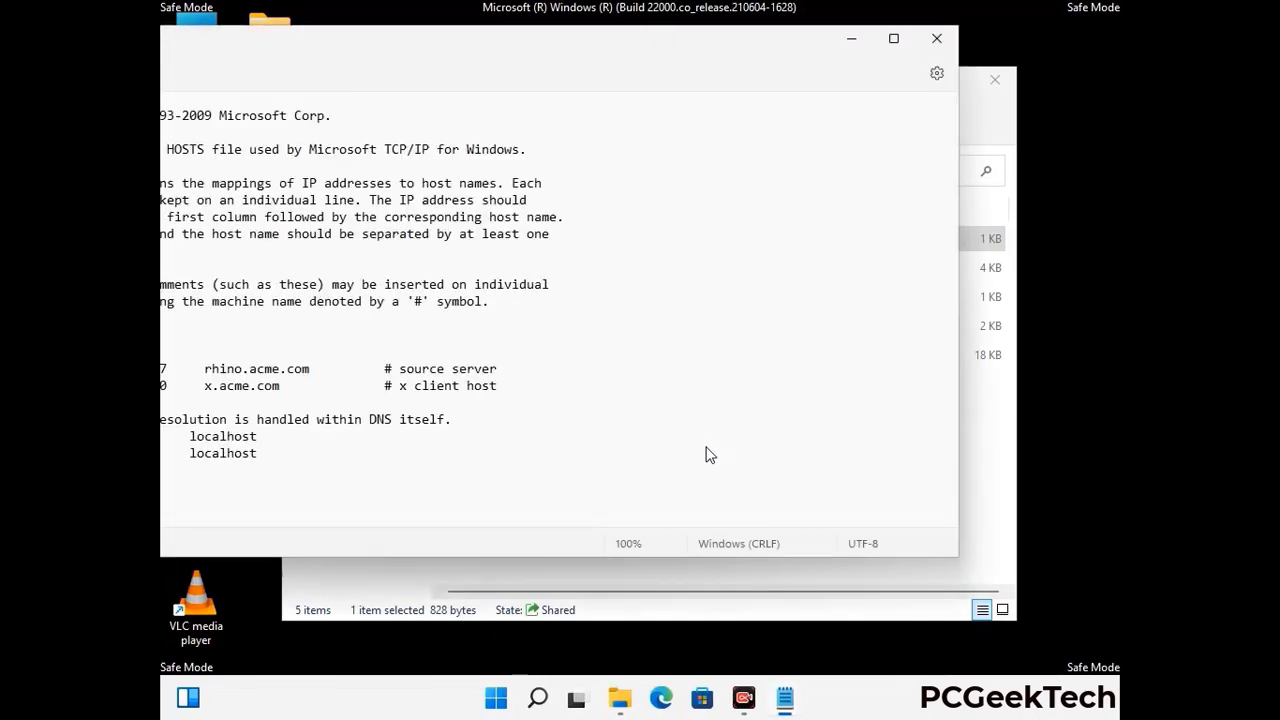
Add two blank lines after the last localhost line in hosts and save the file.
left_click_drag(481, 47, 675, 57)
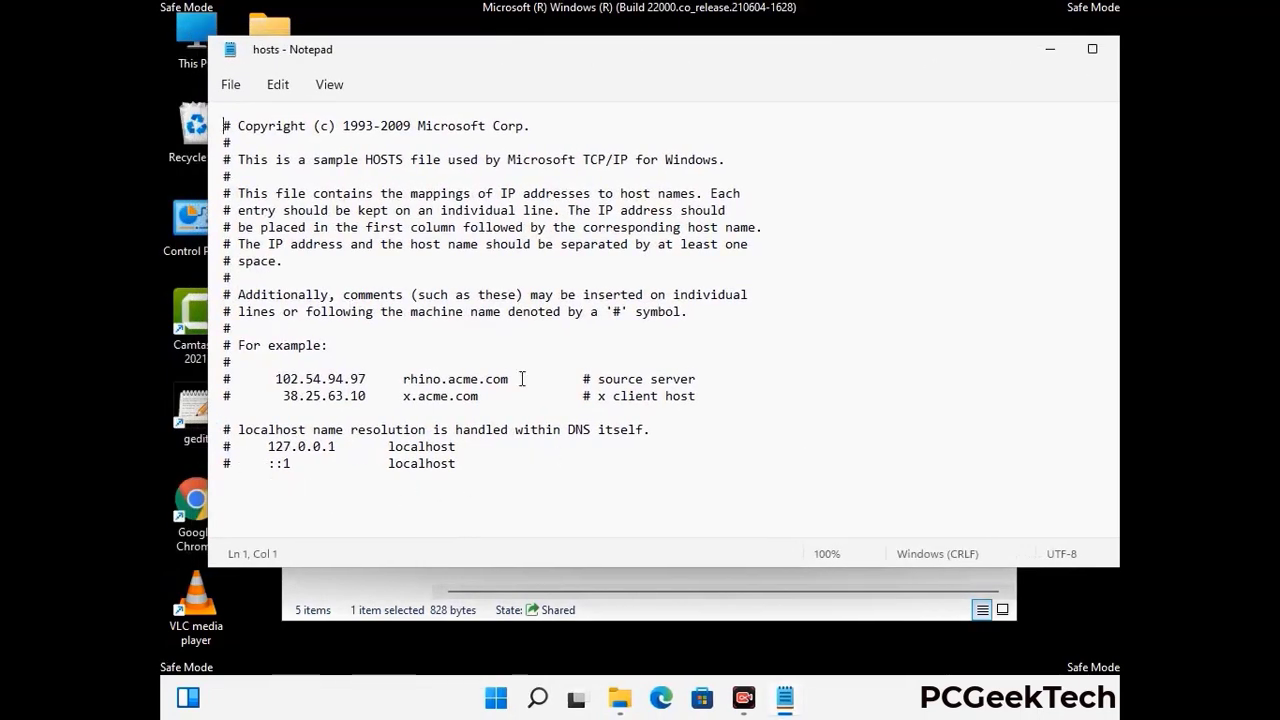
left_click(480, 470)
key("Return")
key("Return")
scroll(268, 279, "down", 1)
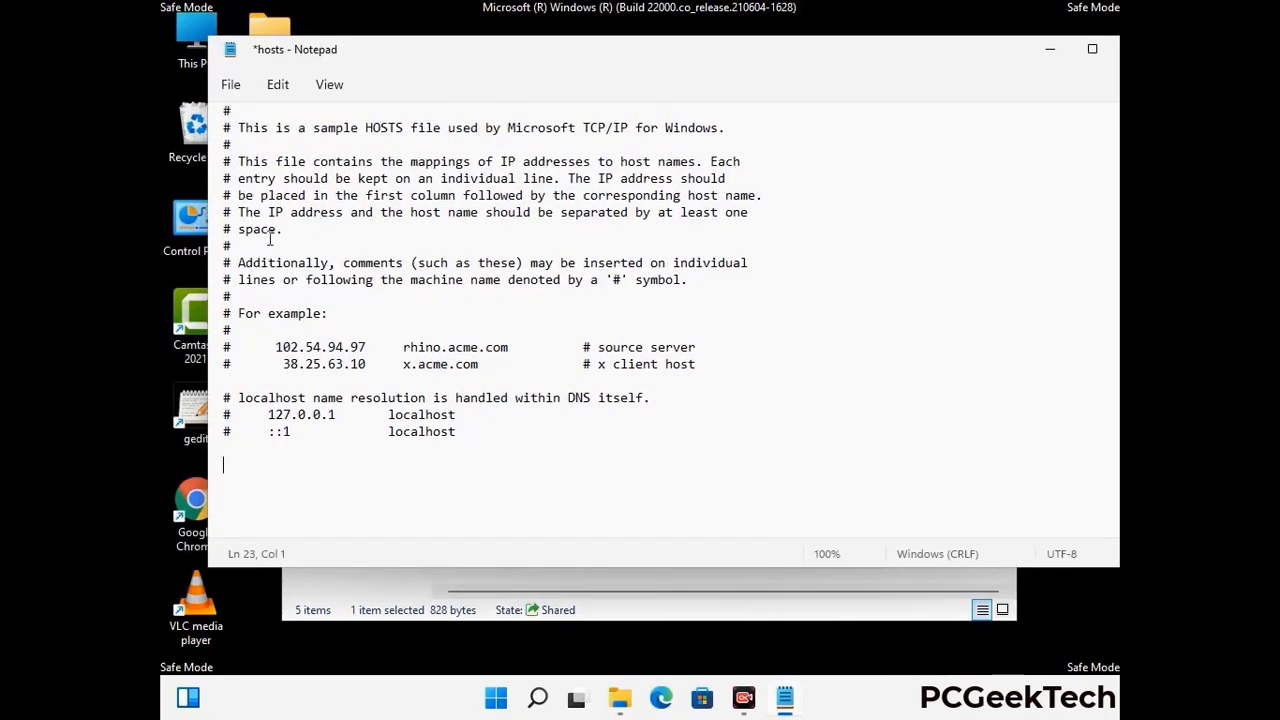
left_click(231, 84)
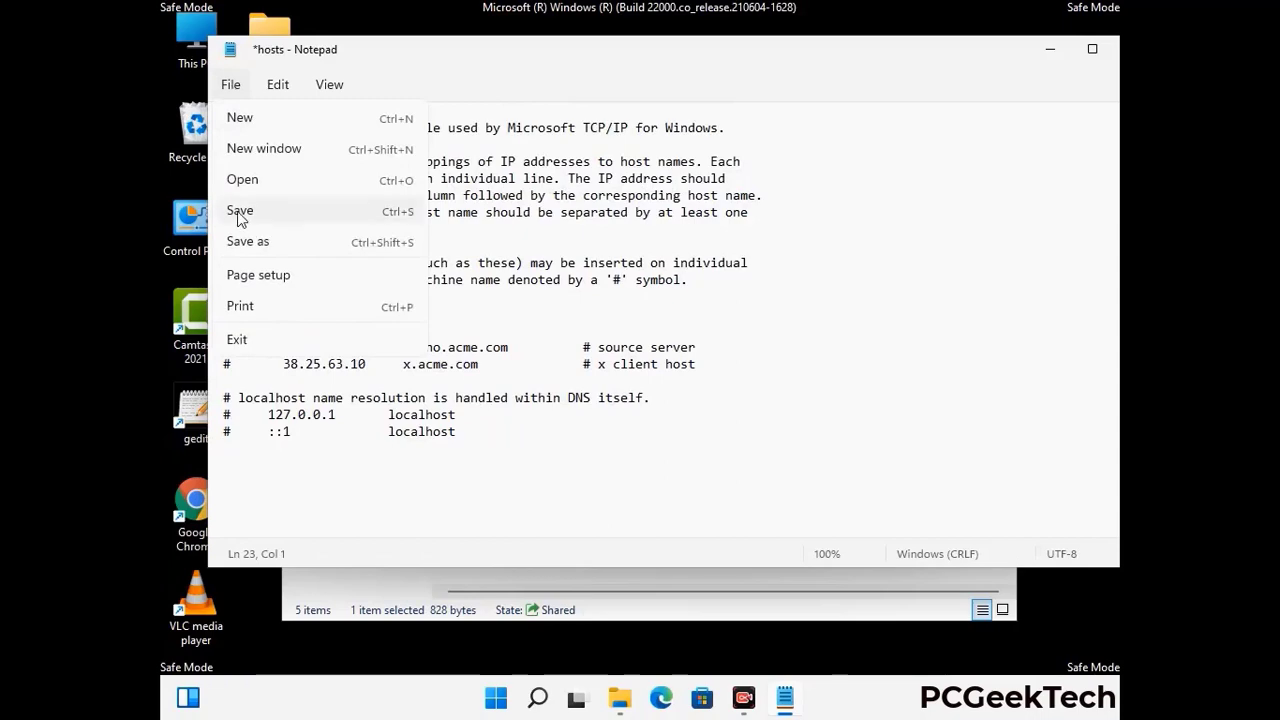
left_click(241, 211)
Close Notepad and the etc folder window.
left_click_drag(964, 40, 820, 45)
left_click(966, 48)
left_click(997, 78)
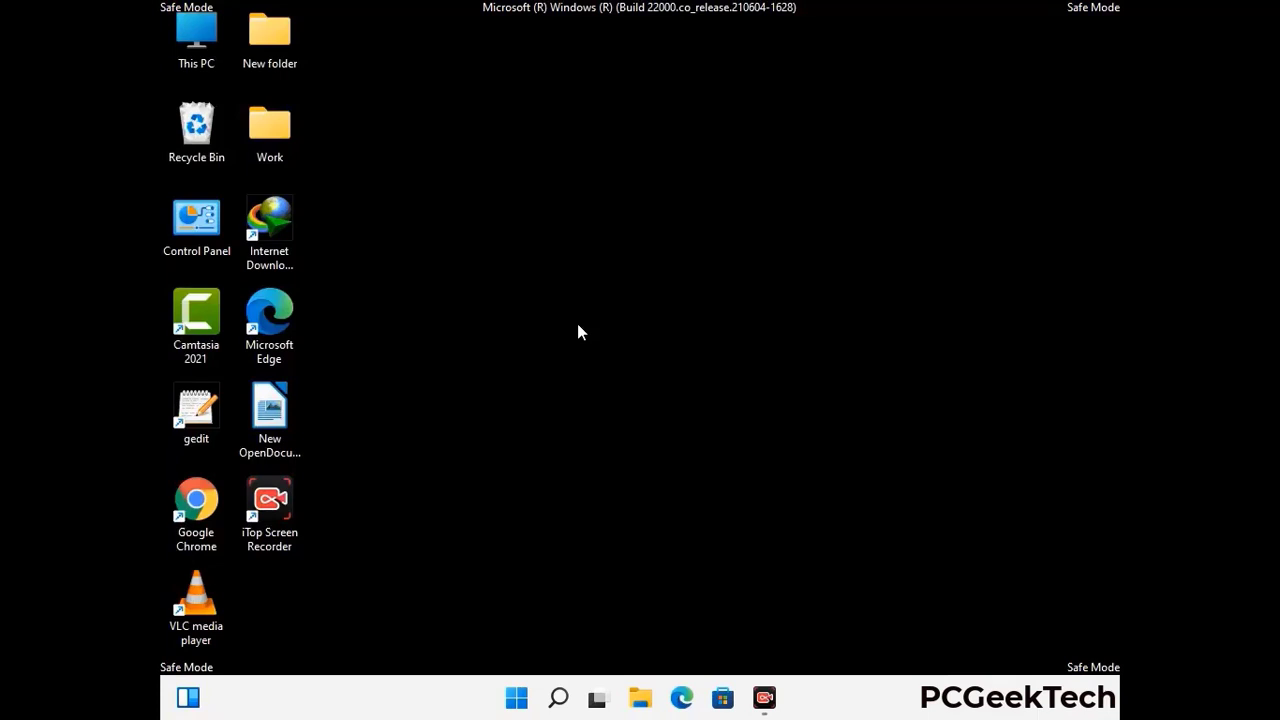
Run %appdata% to open the AppData\Roaming folder in File Explorer.
key("super+r")
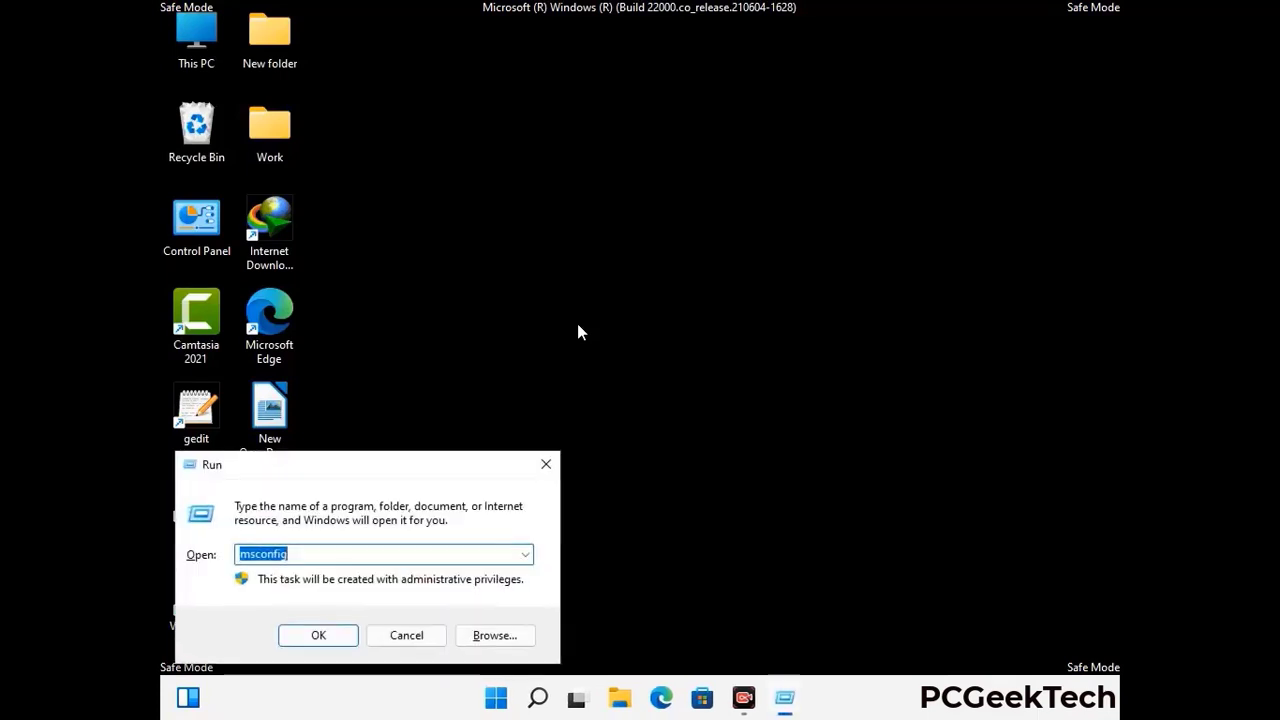
left_click_drag(366, 462, 596, 199)
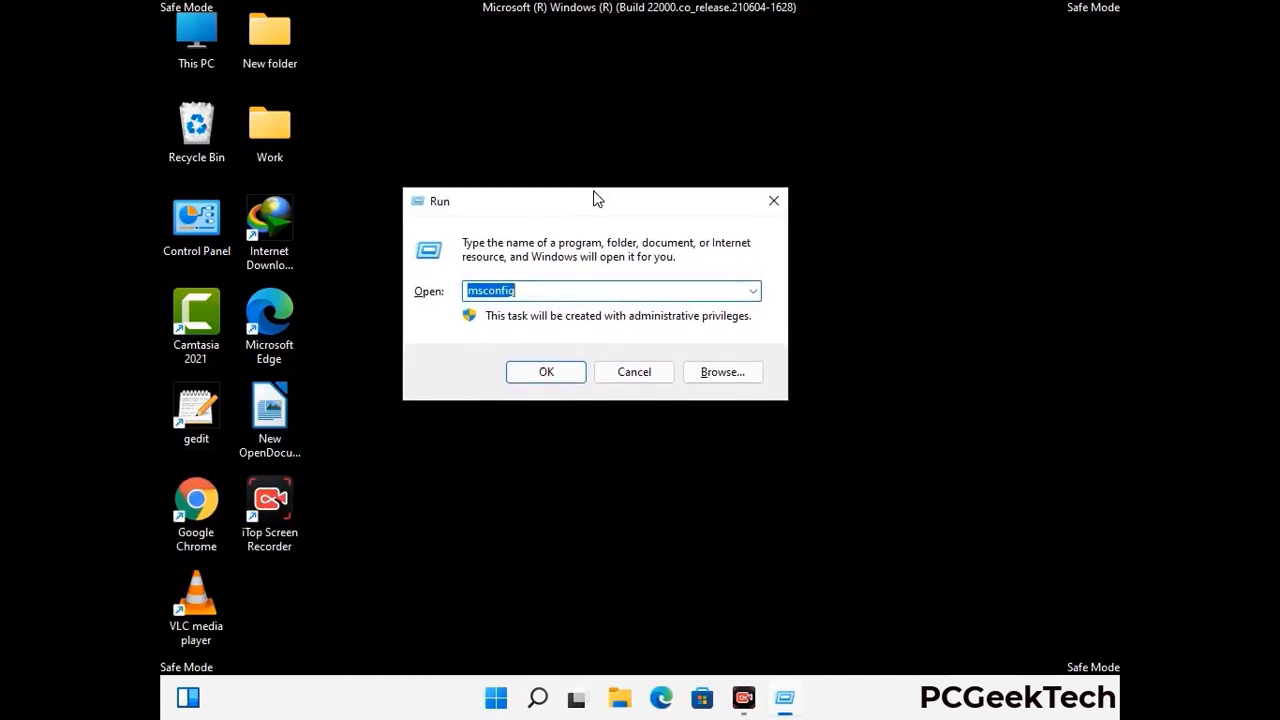
type("%")
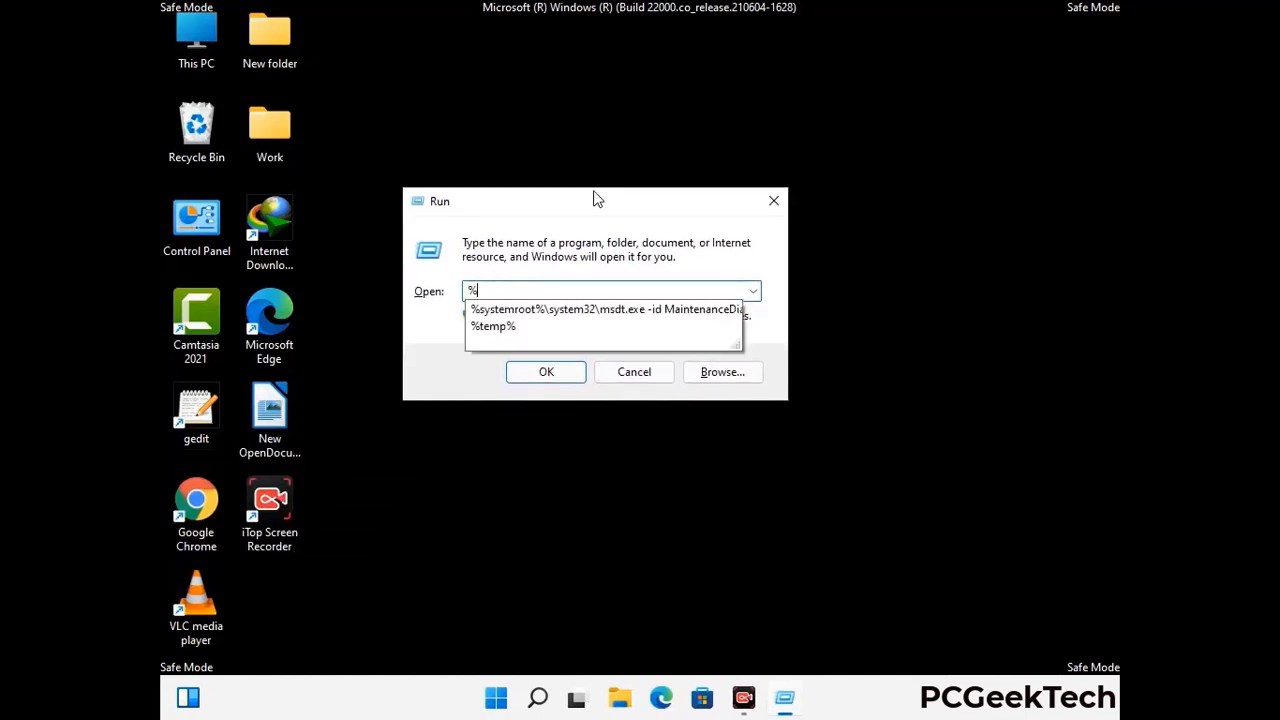
type("a")
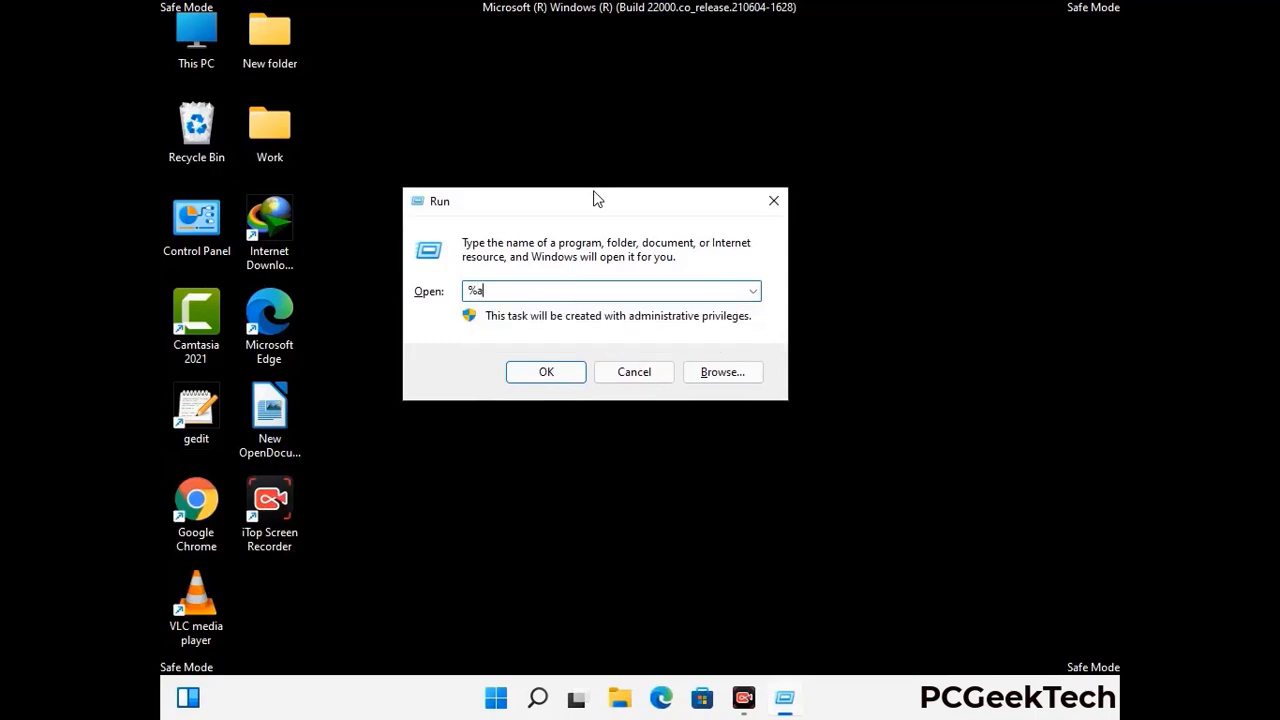
type("ppdata%")
key("Return")
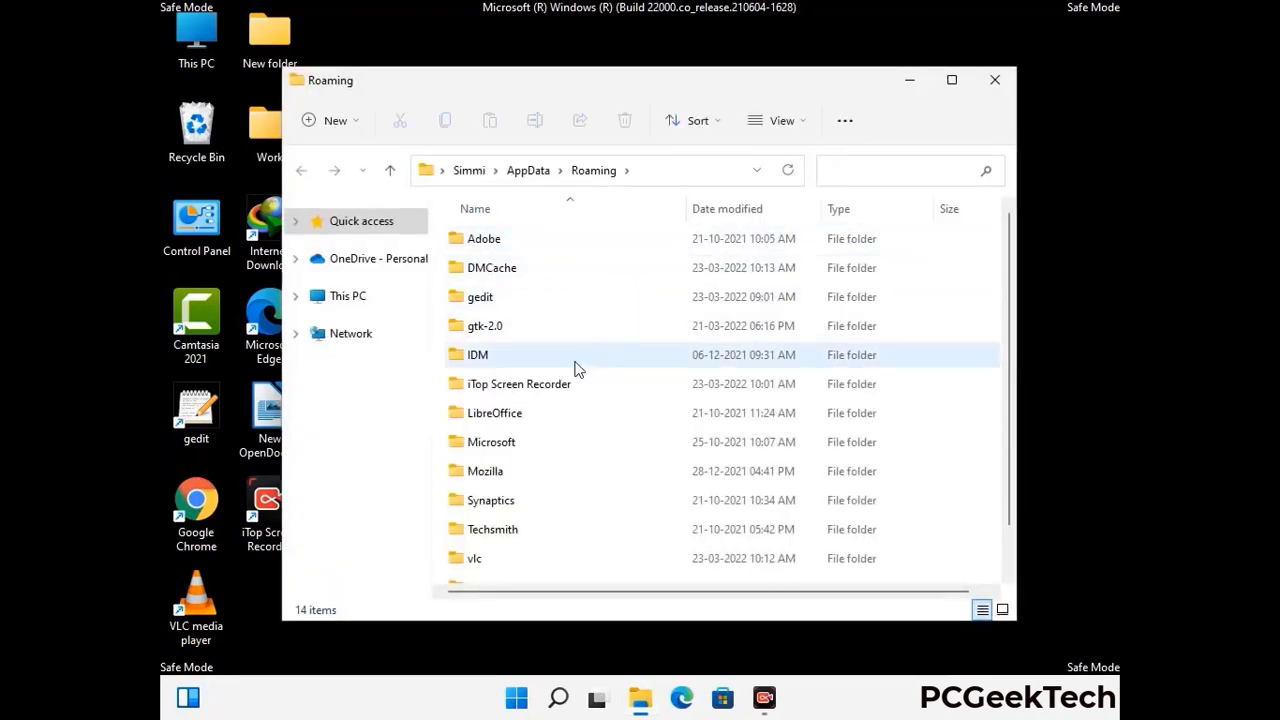
Delete the Zoom folder from AppData\Roaming.
scroll(600, 365, "down", 1)
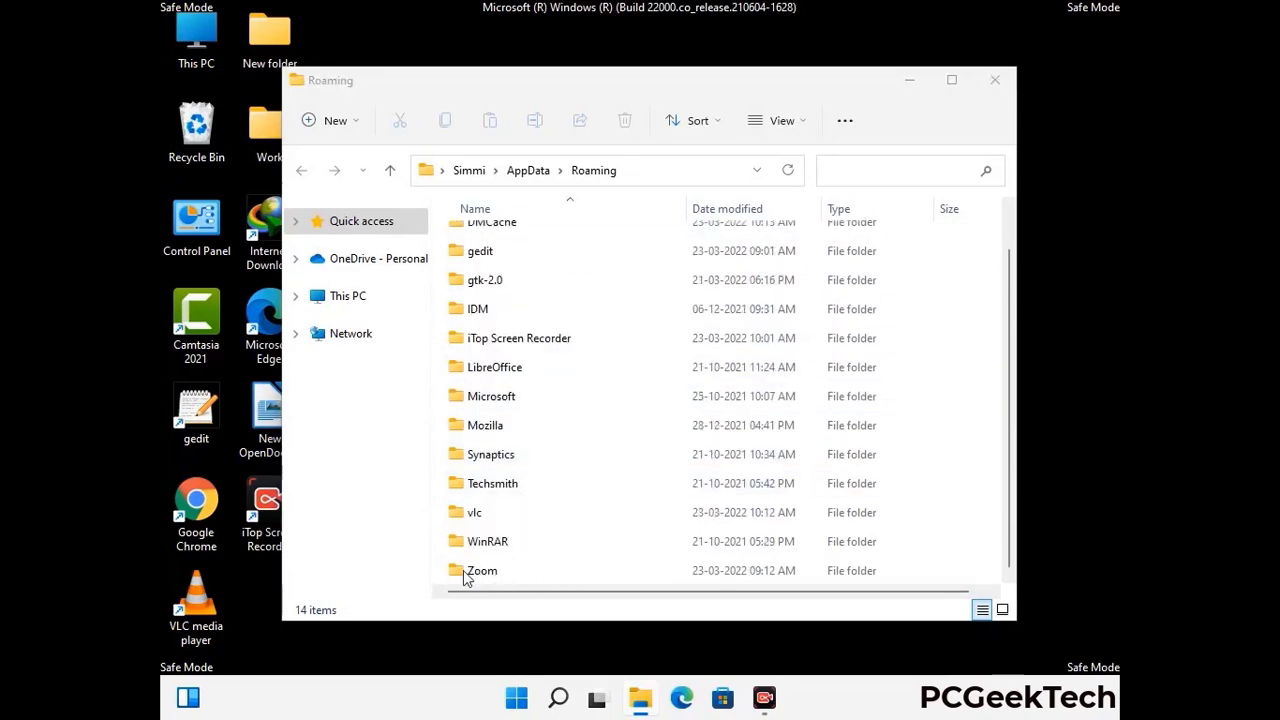
left_click(716, 564)
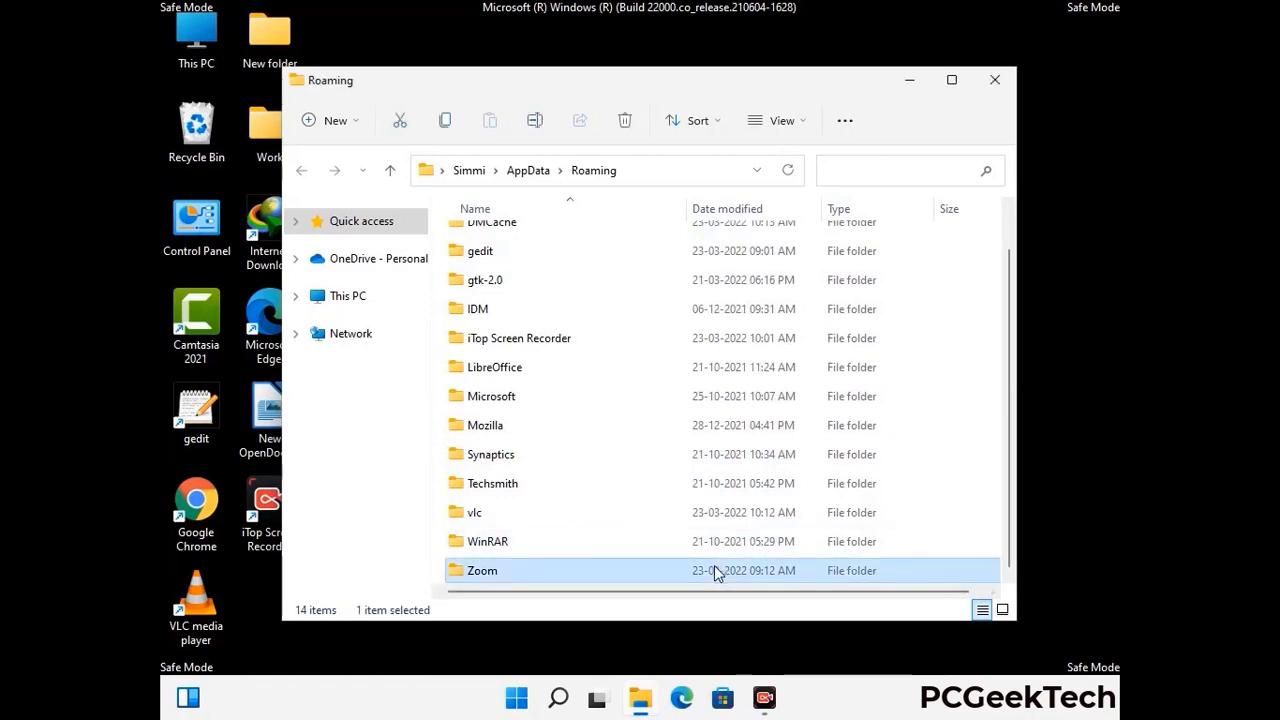
left_click(633, 127)
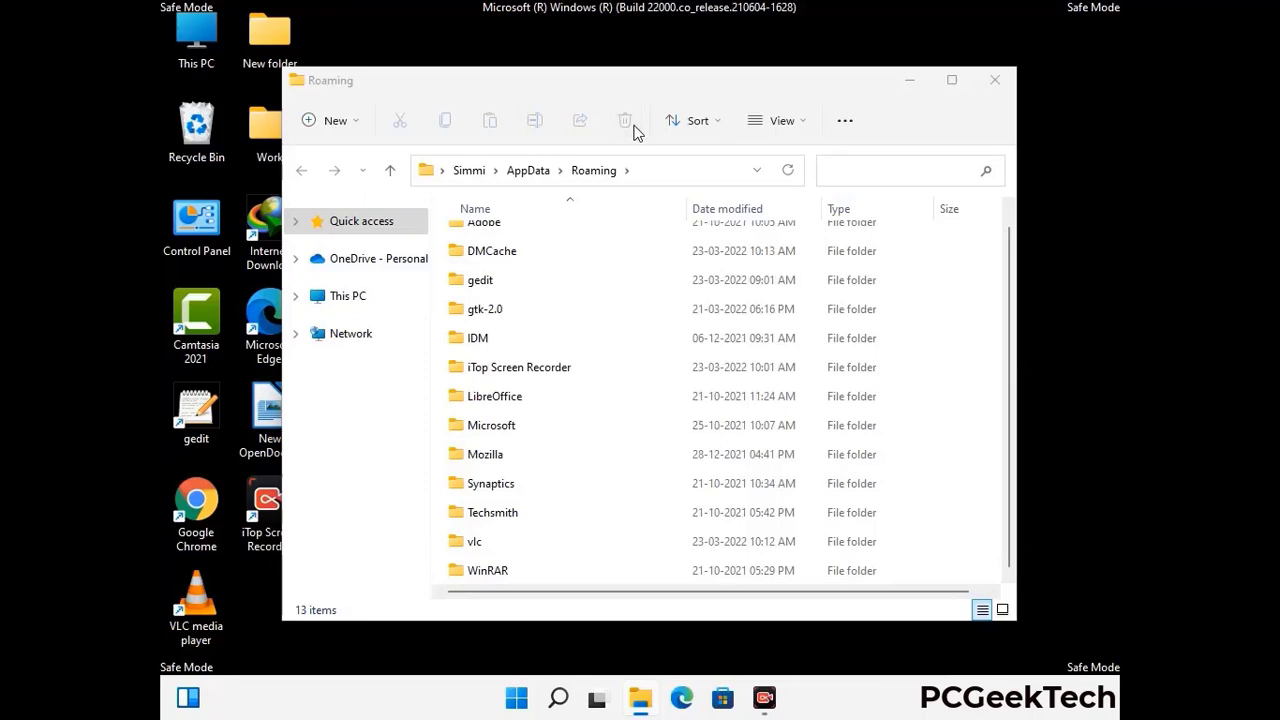
Close the Roaming window and run %LocalAppData% to open AppData\Local.
left_click(991, 89)
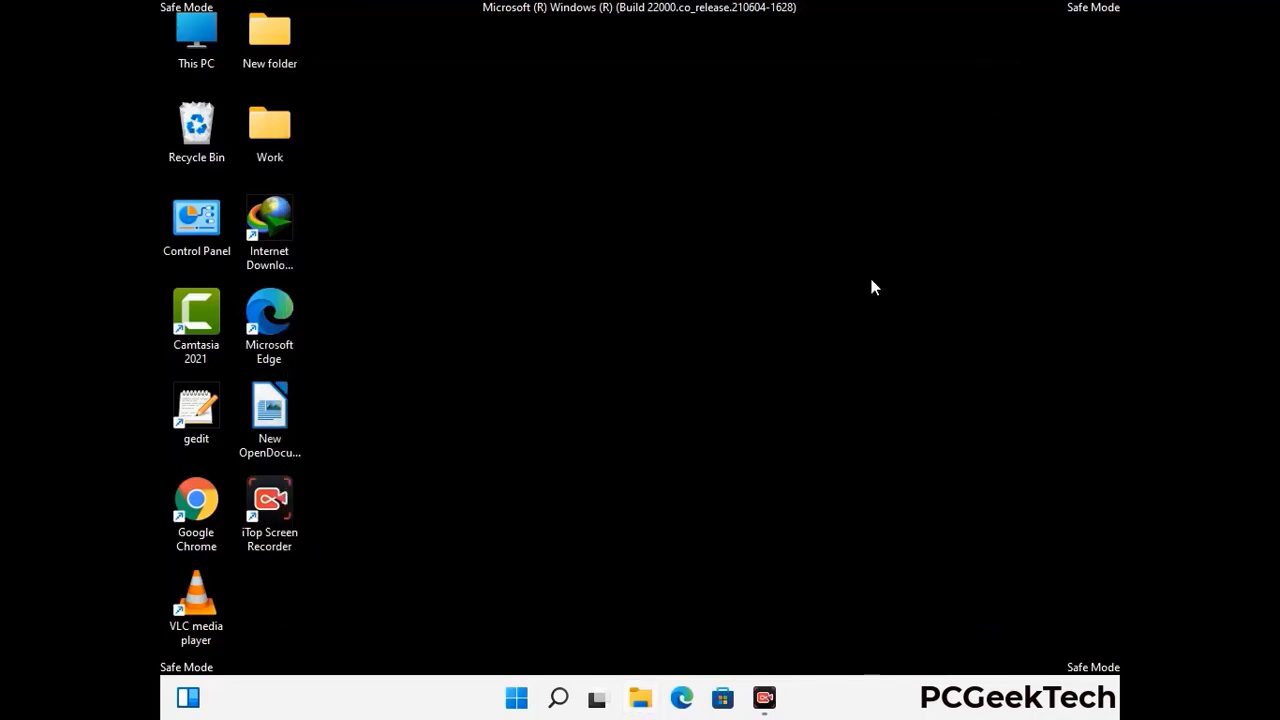
key("super+r")
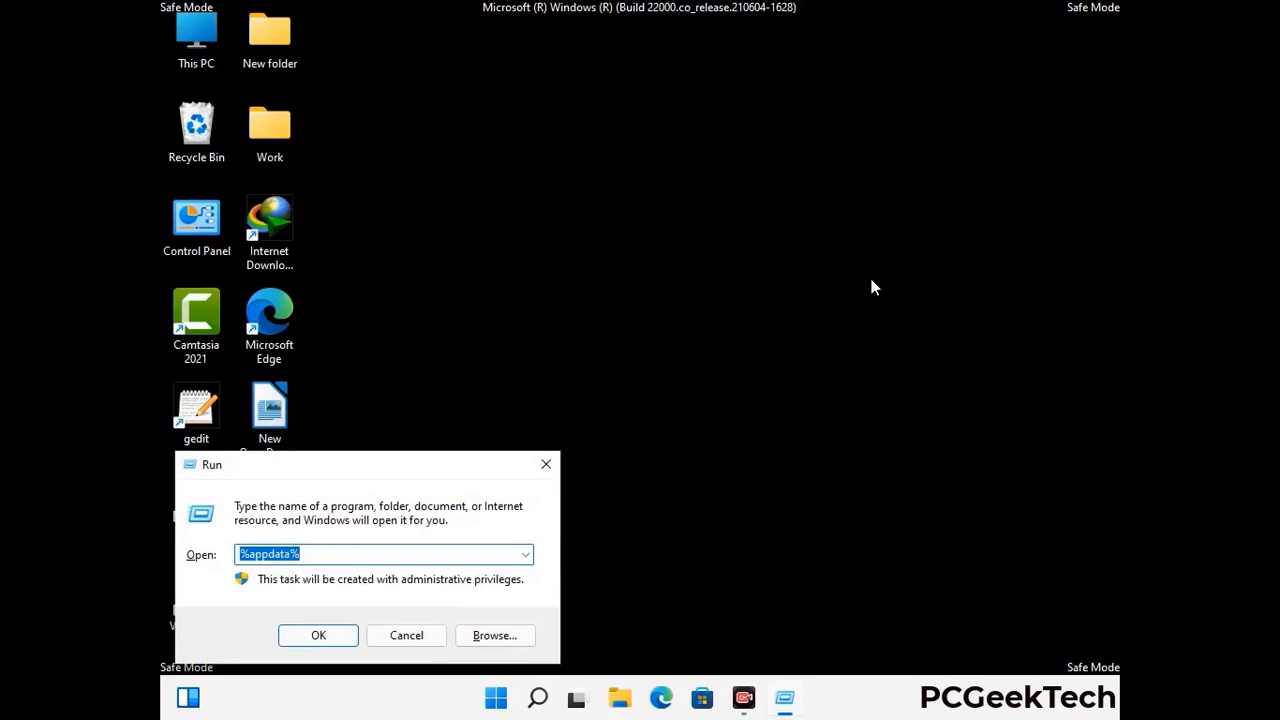
left_click_drag(400, 476, 671, 253)
type("%Loca")
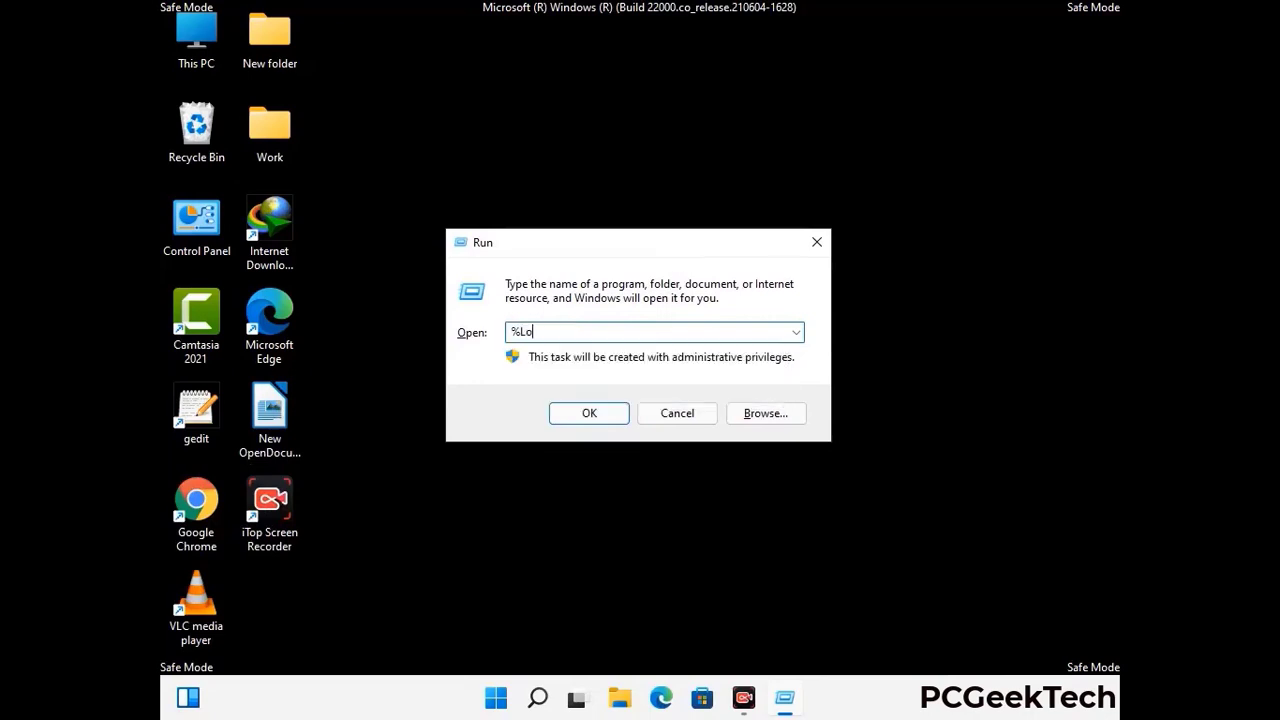
type("lApp")
key("Return")
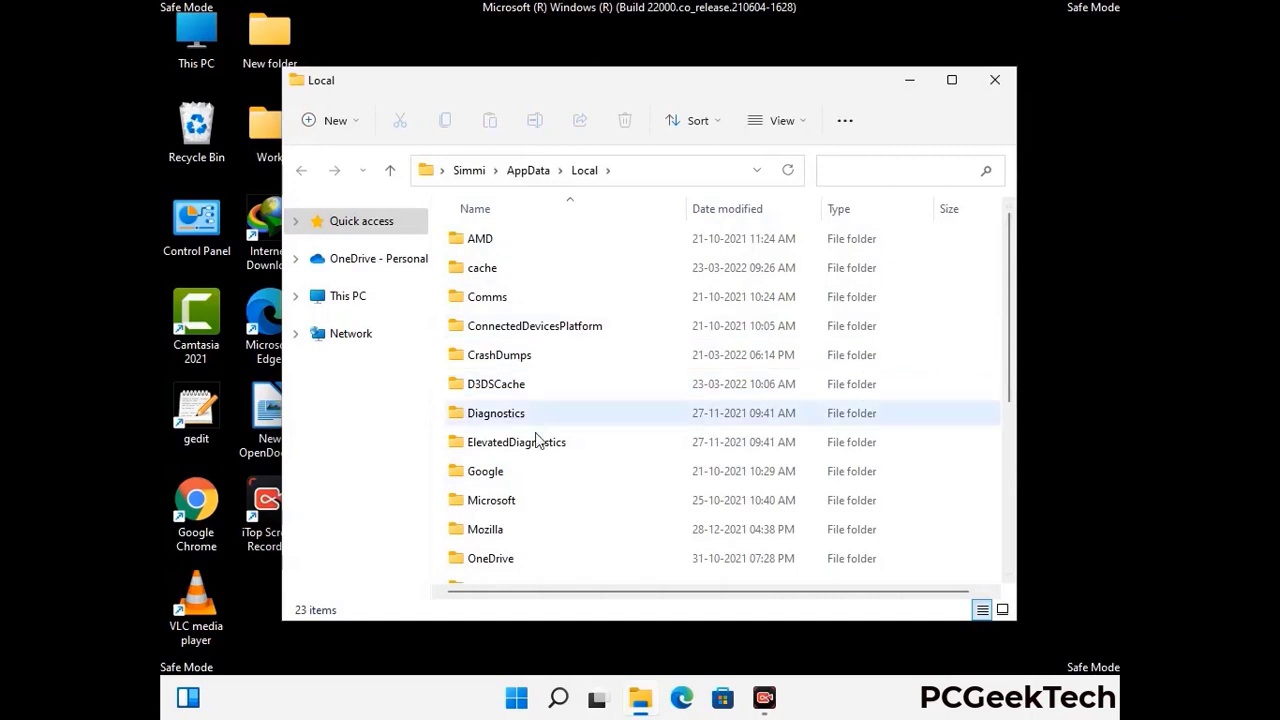
Delete the Mozilla folder from AppData\Local and close the window.
scroll(536, 443, "down", 1)
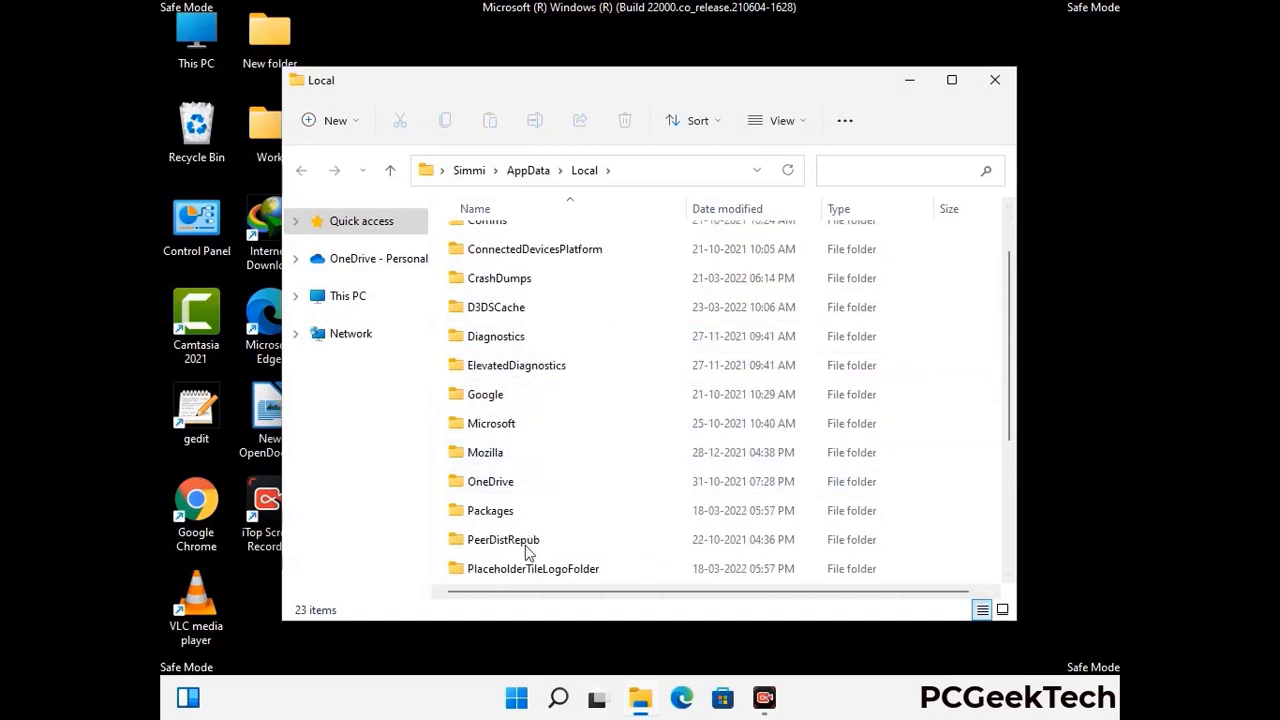
left_click(500, 458)
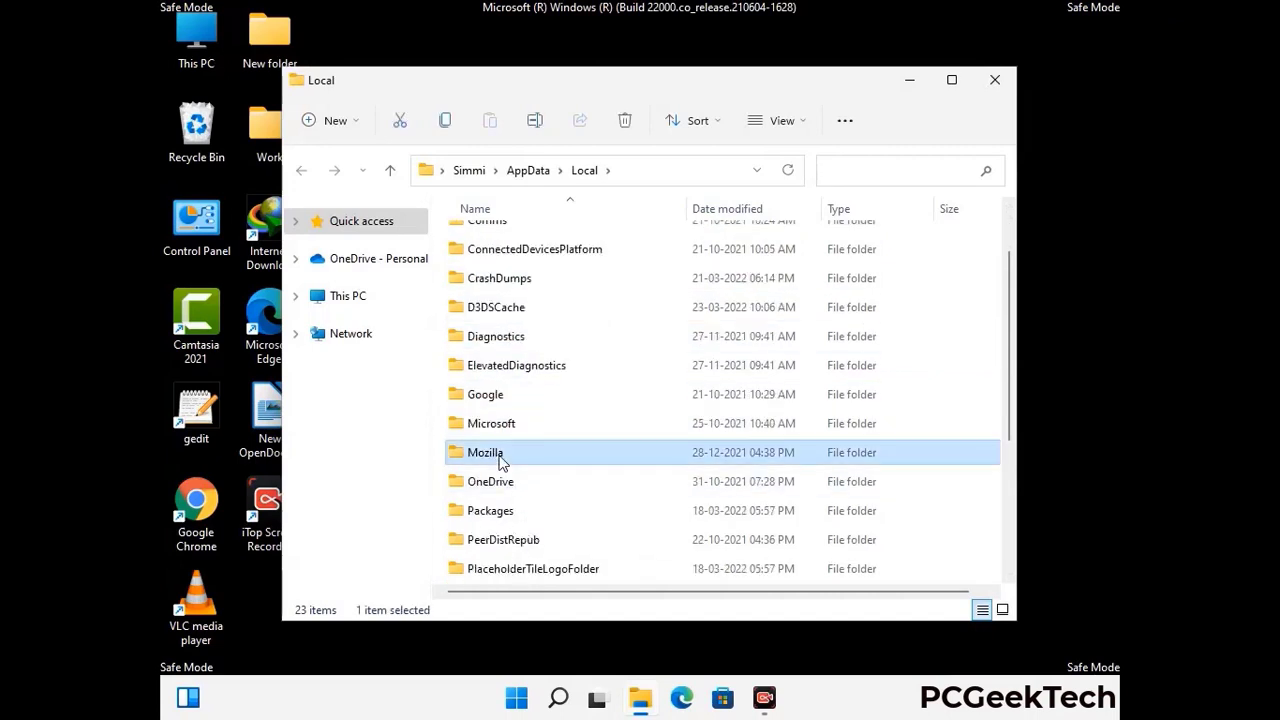
left_click(623, 128)
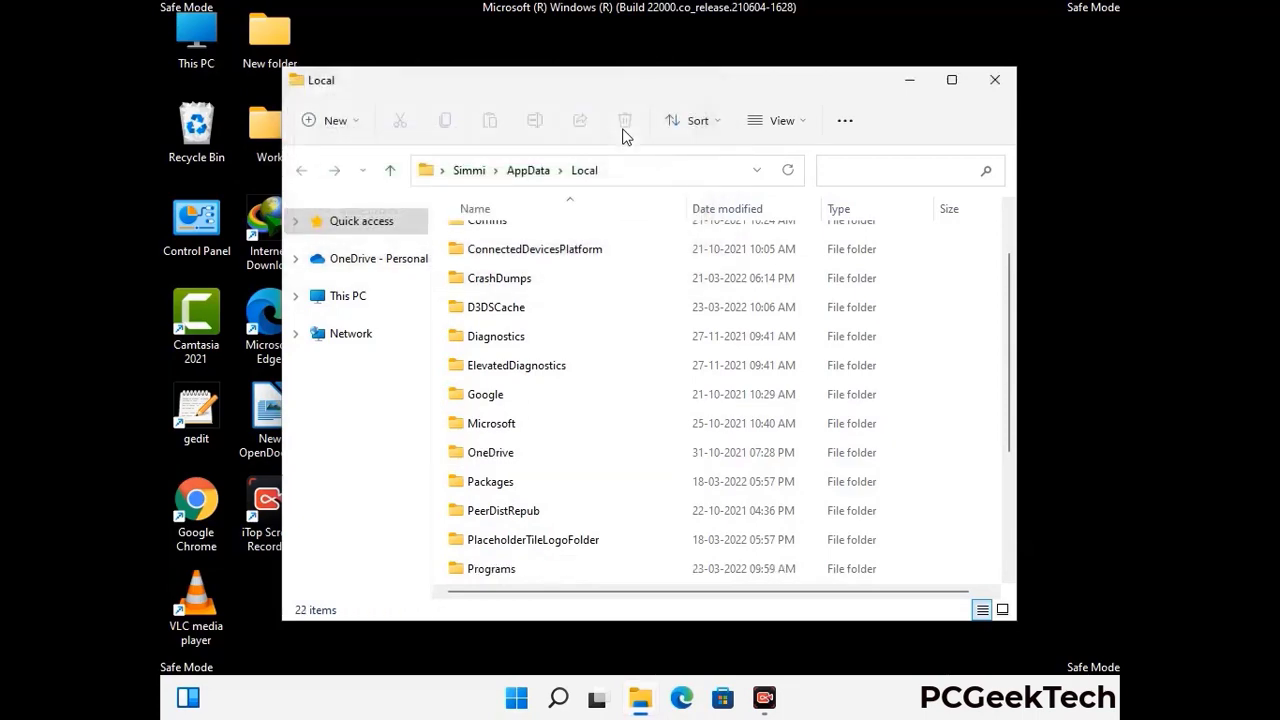
left_click(995, 86)
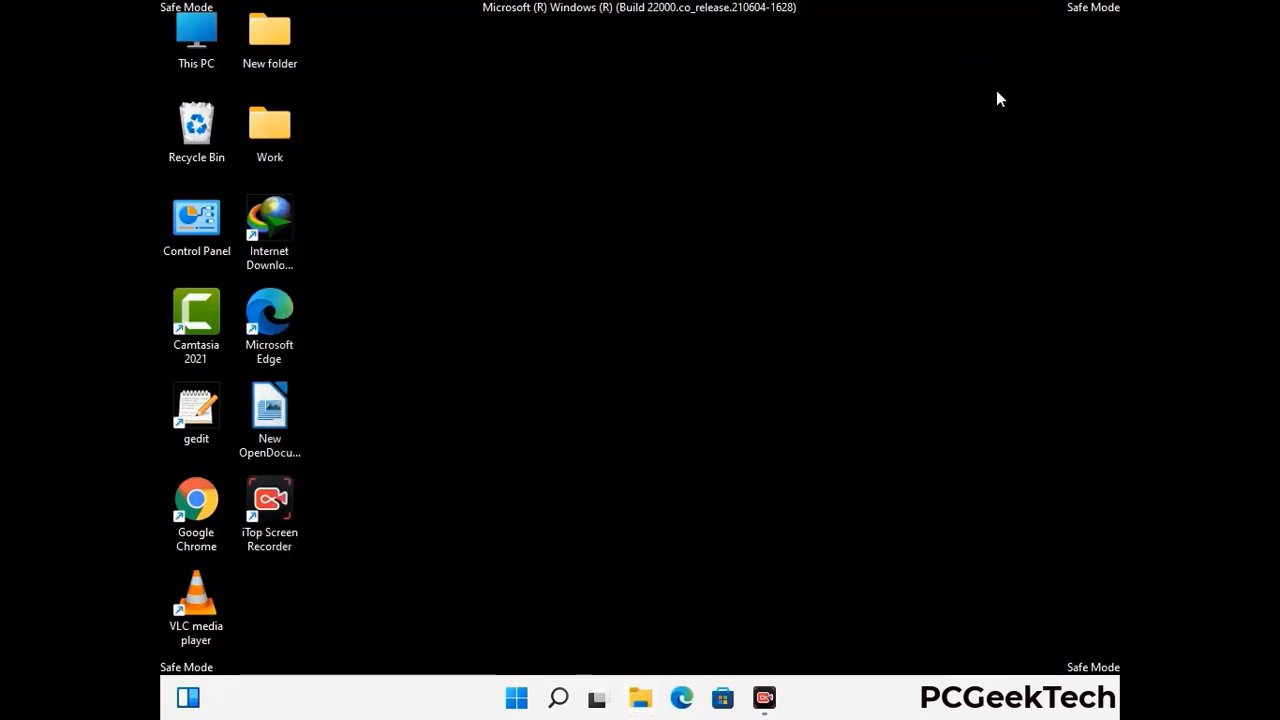
Run %ProgramData% to open the C:\ProgramData folder.
key("super+r")
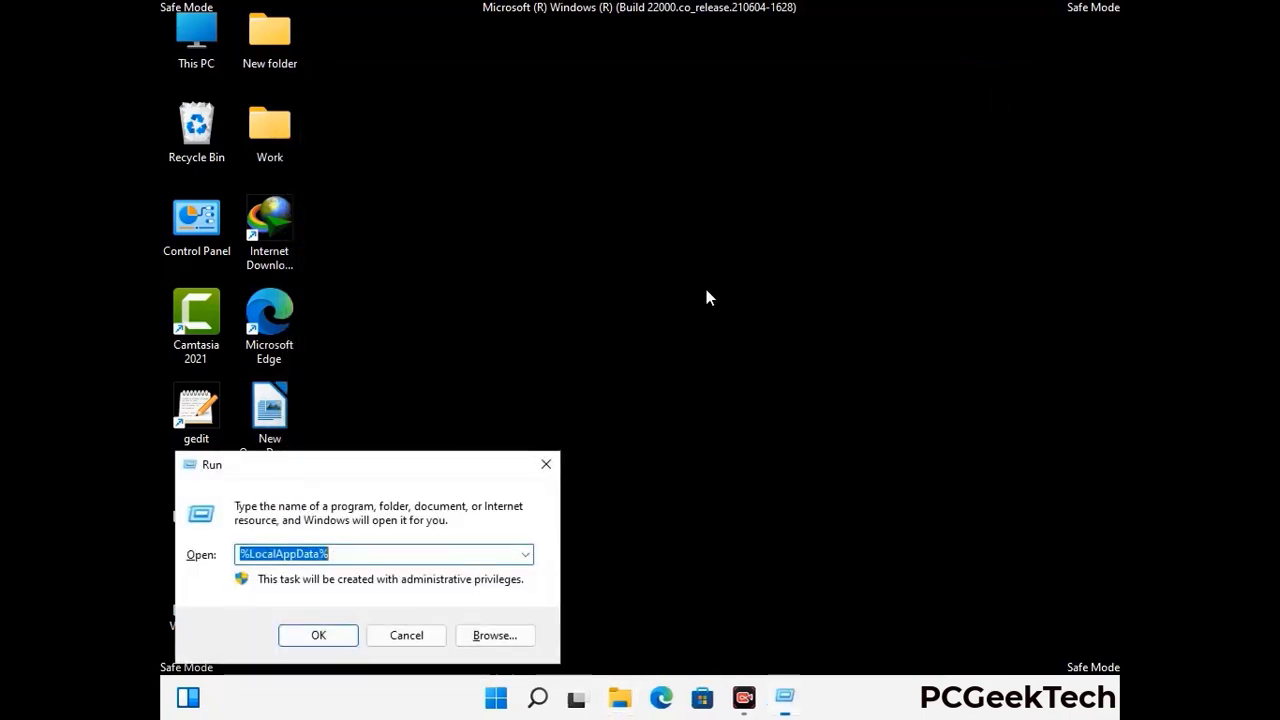
left_click_drag(355, 470, 587, 268)
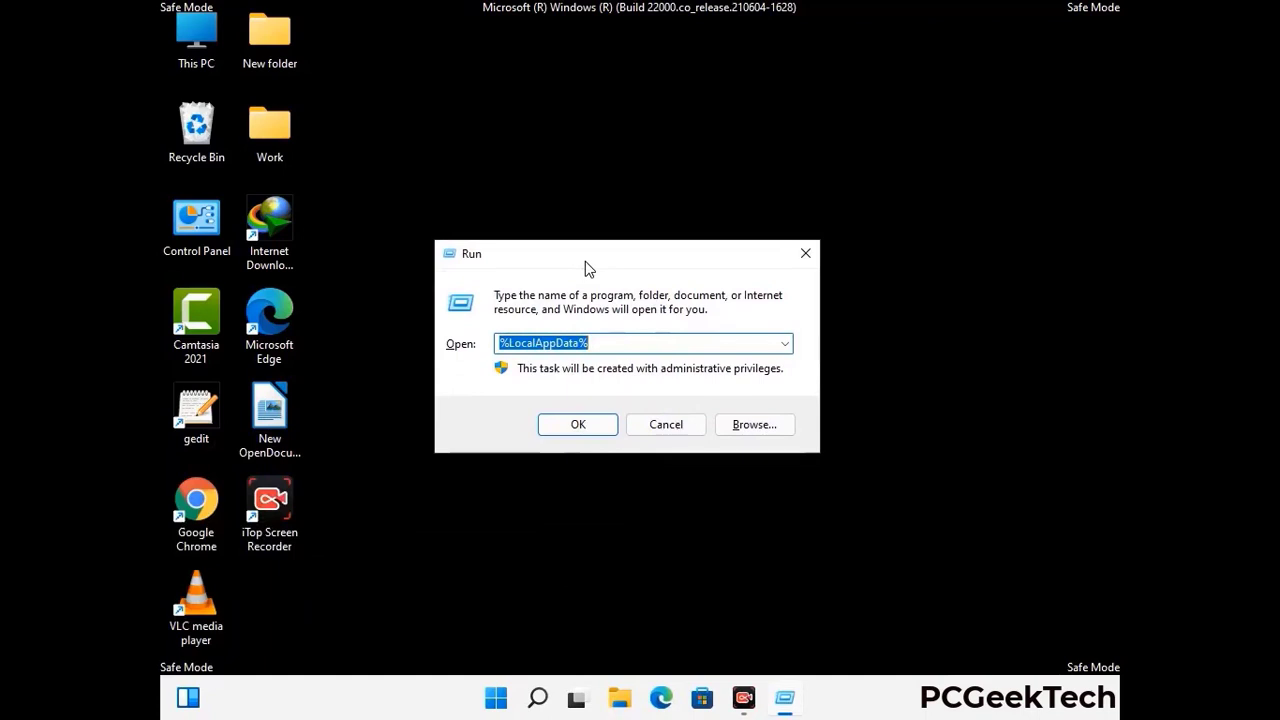
type("%")
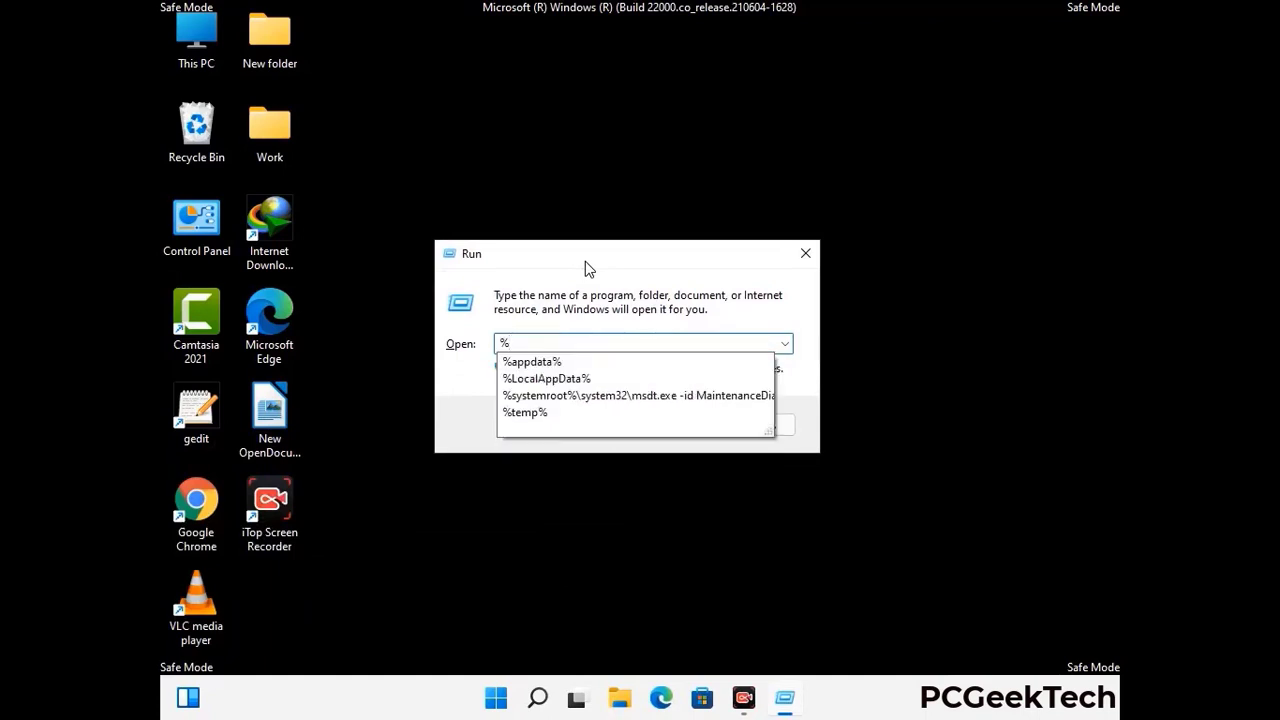
type("ProgramData%")
key("Return")
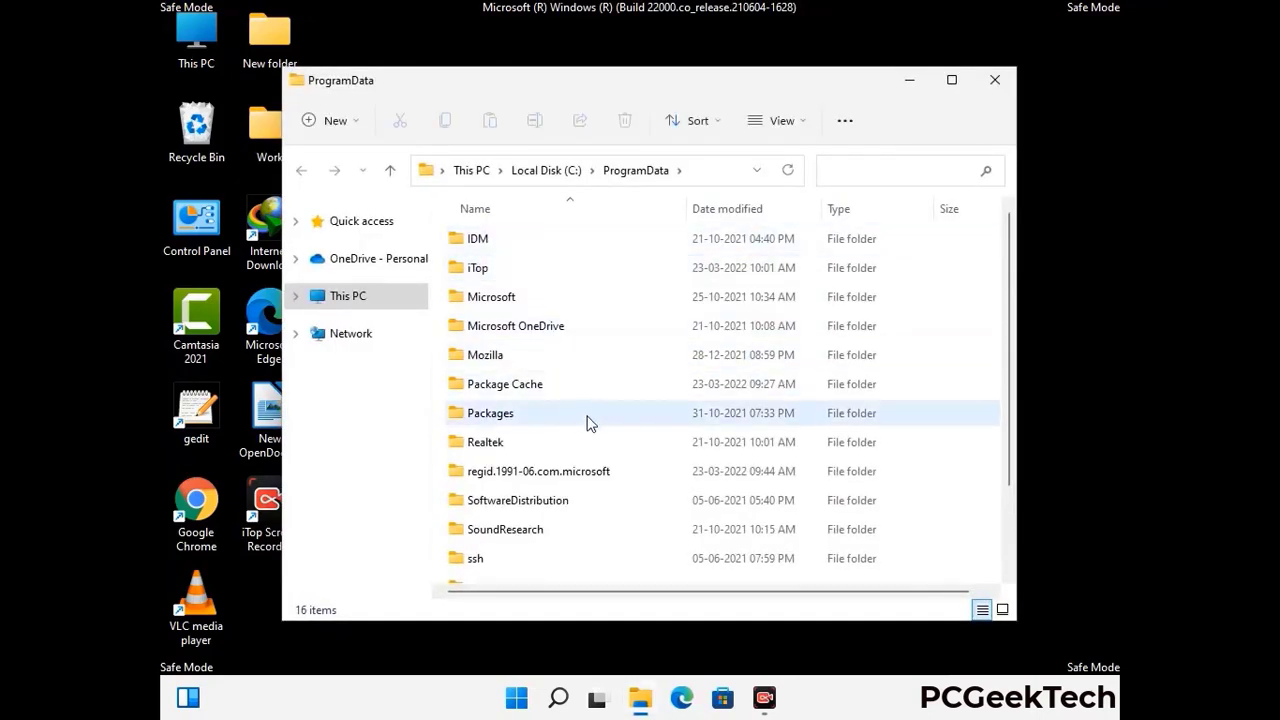
Delete the Mozilla folder from ProgramData and close the window.
scroll(588, 423, "down", 2)
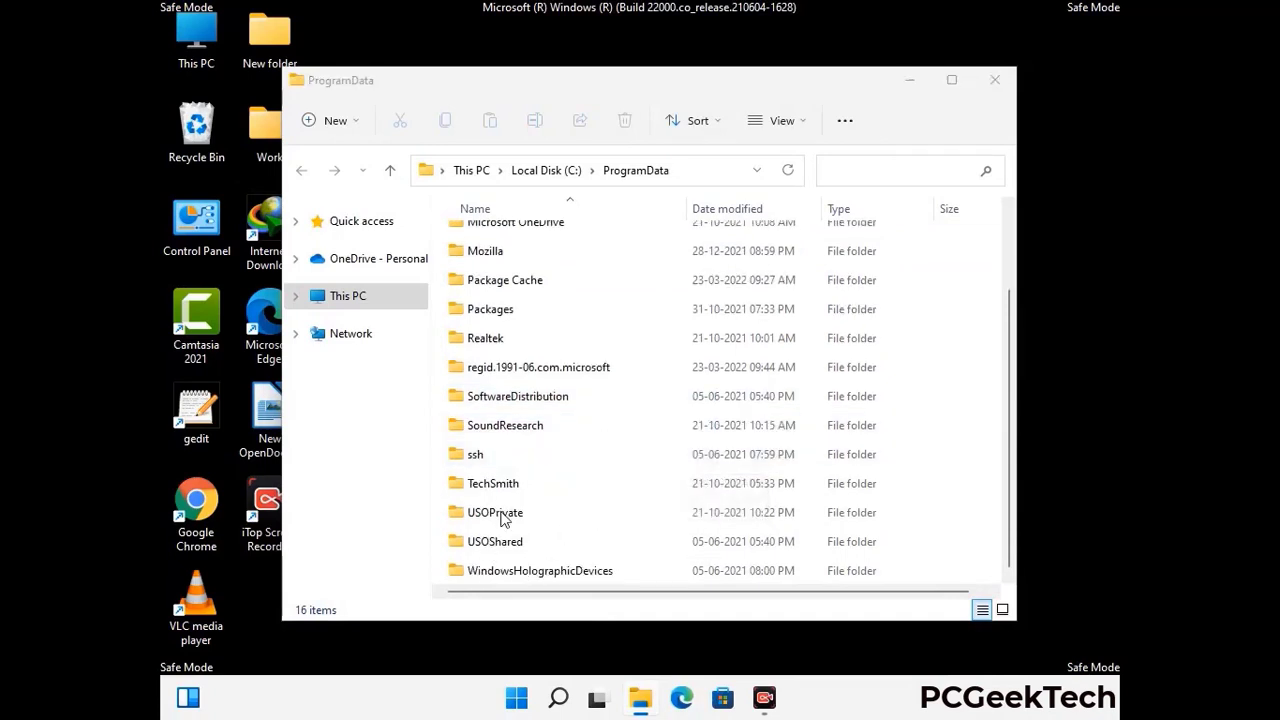
left_click(496, 250)
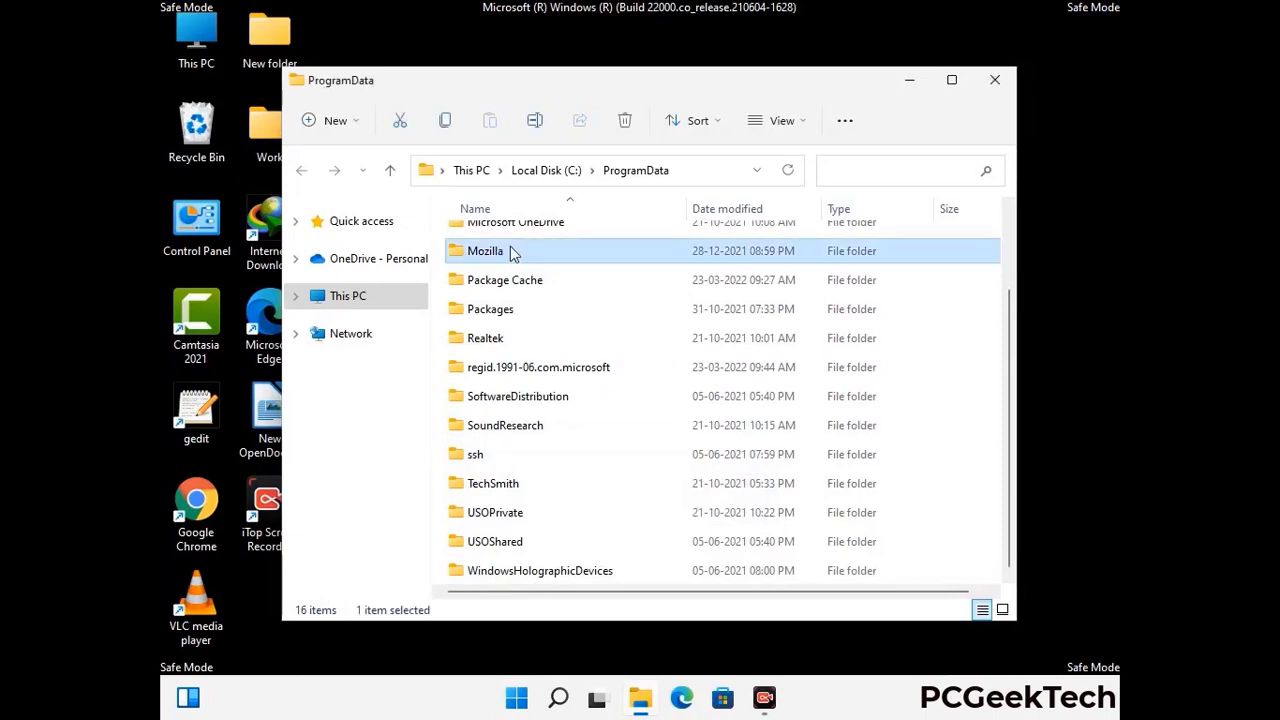
left_click(630, 122)
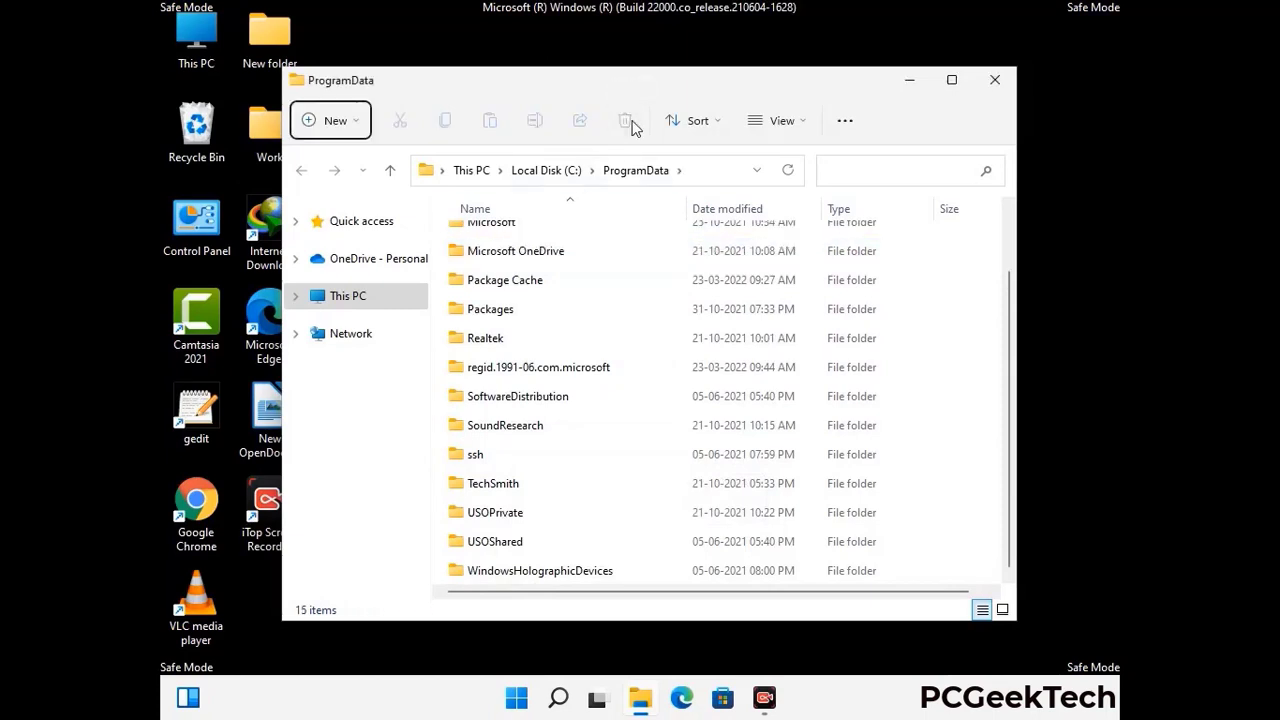
scroll(743, 287, "up", 1)
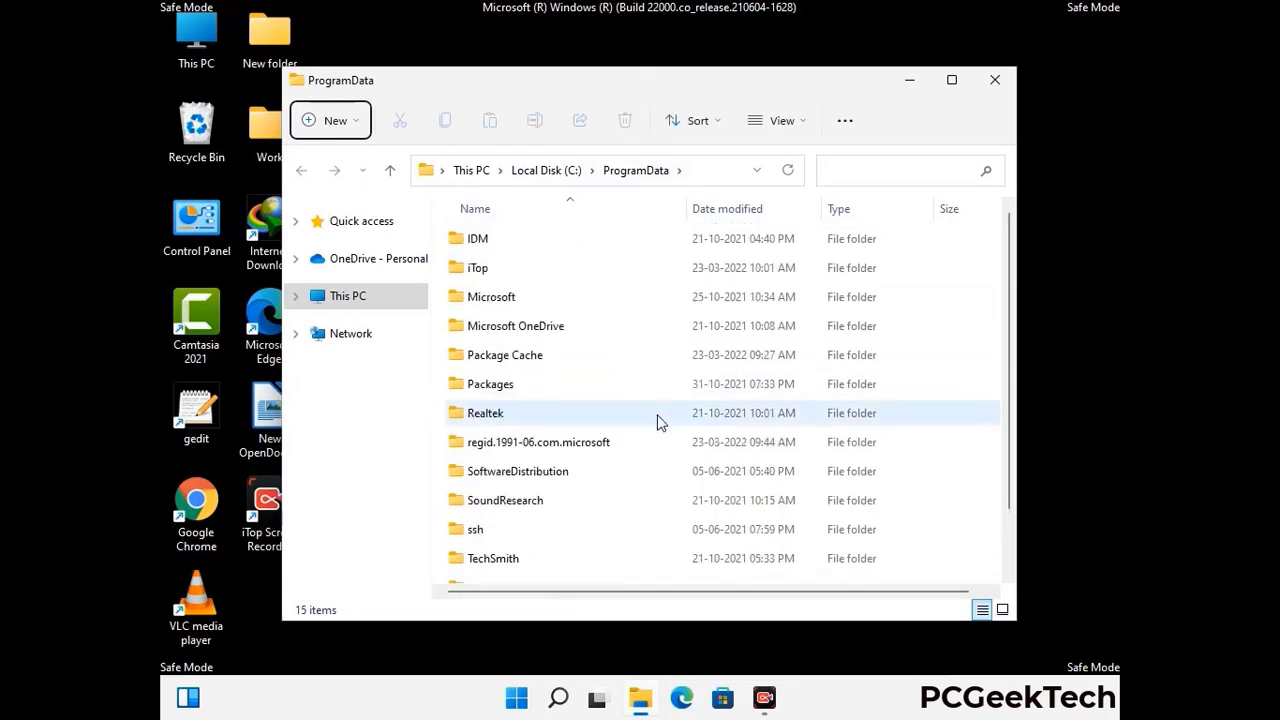
left_click(1000, 80)
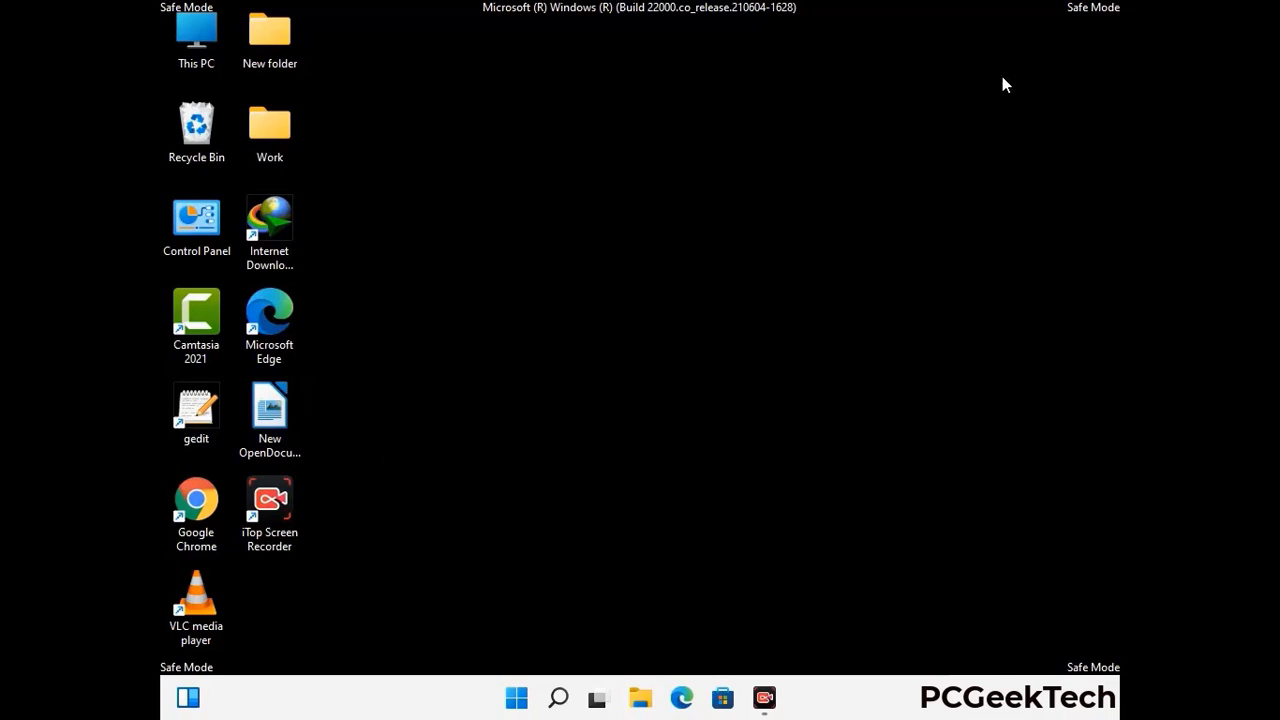
Run %WinDir% to open the C:\Windows folder.
key("super+r")
left_click_drag(417, 466, 668, 259)
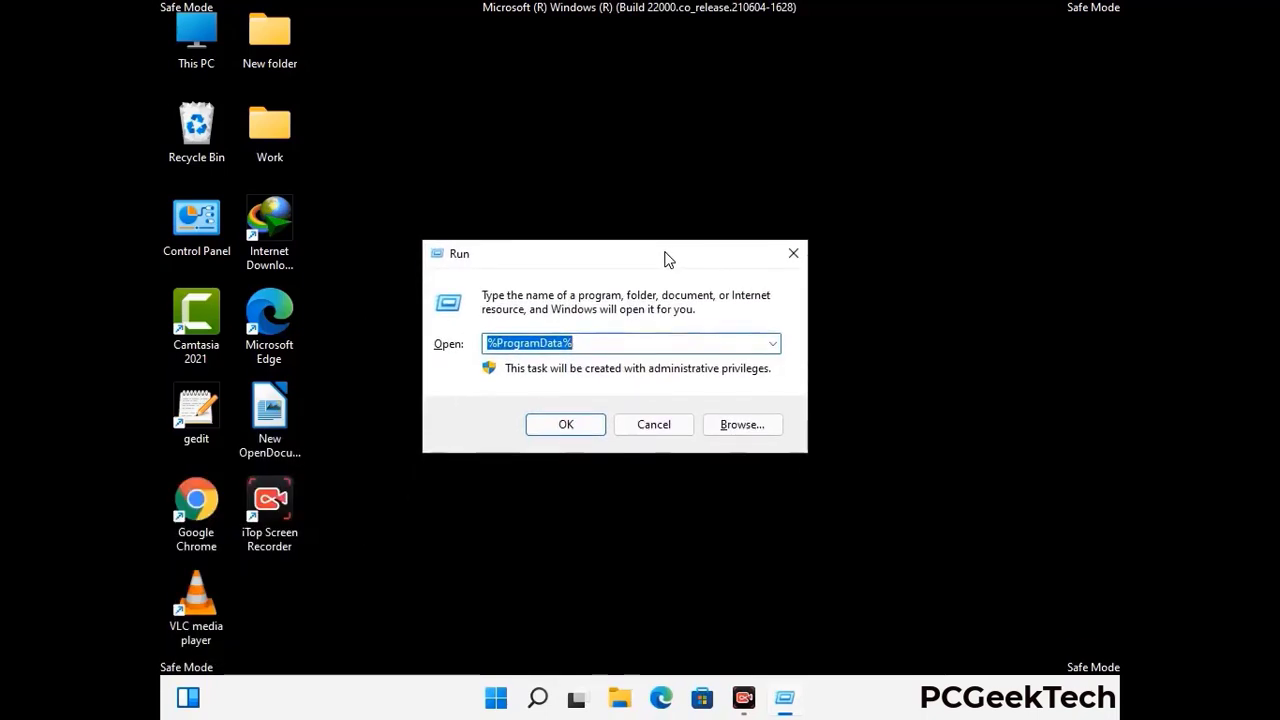
type("%WinDir%")
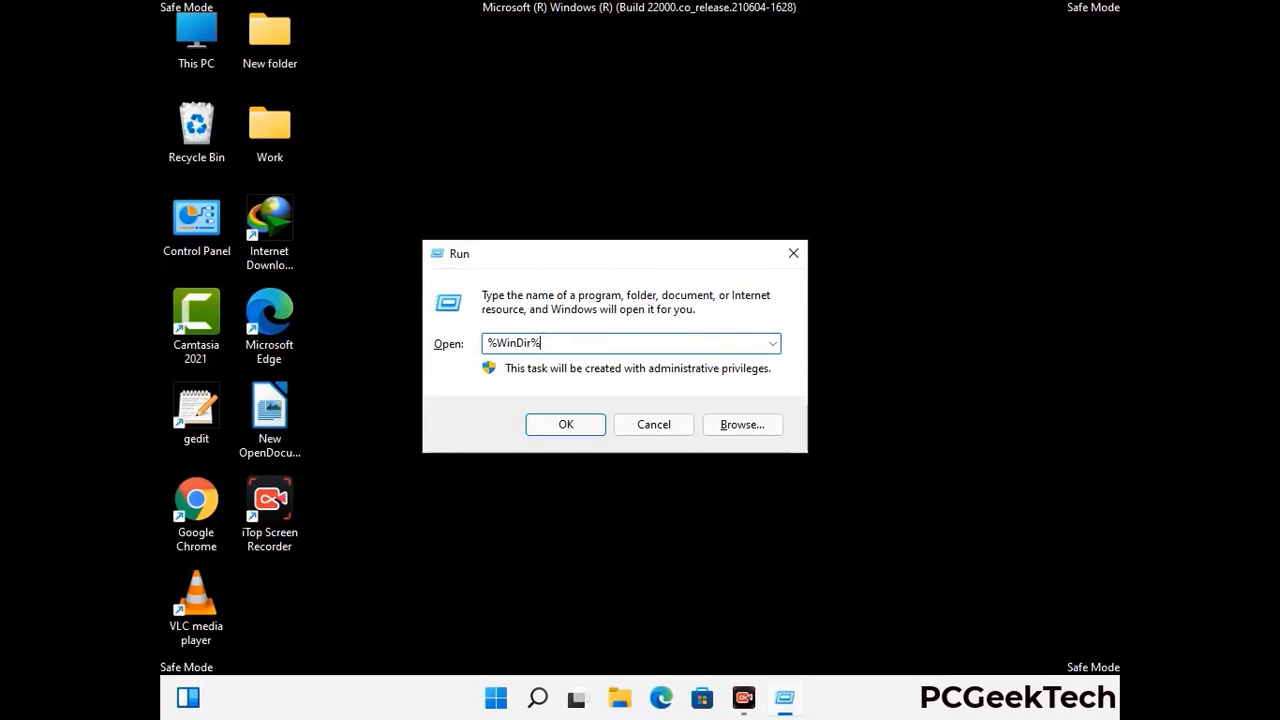
key("Return")
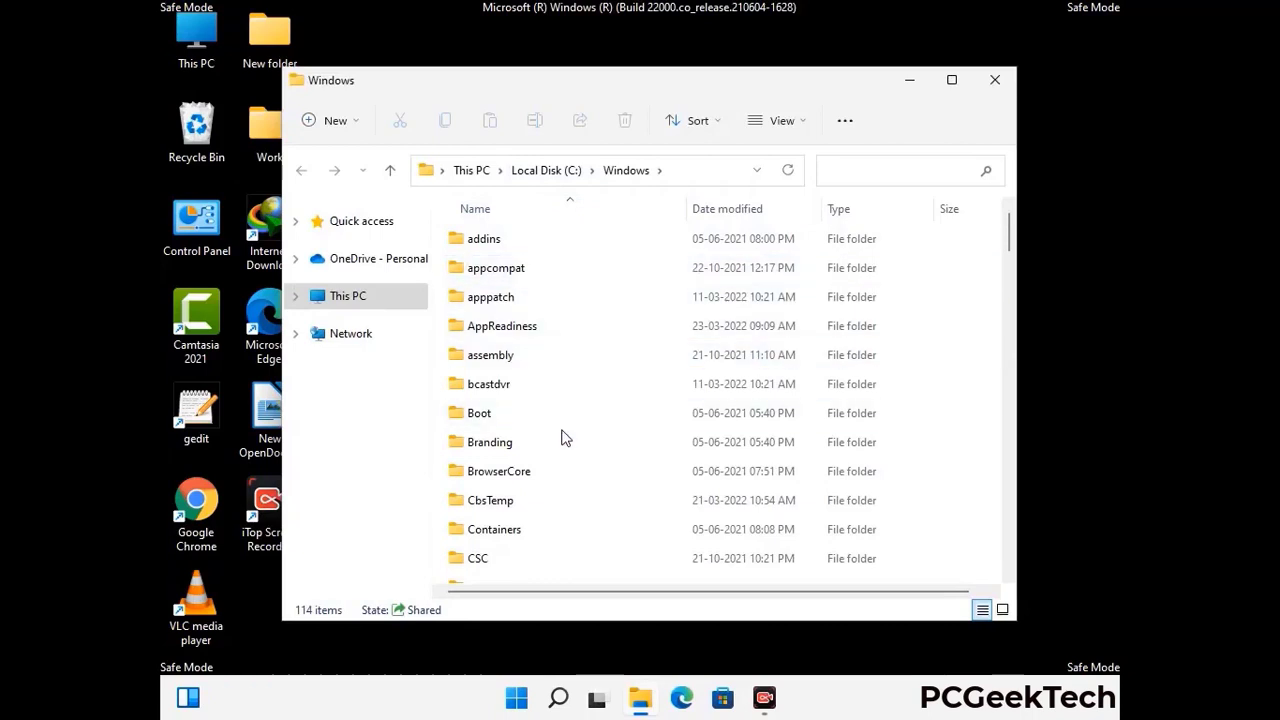
Scroll through the 114 items in C:\Windows, then close the window.
scroll(563, 438, "down", 2)
scroll(563, 447, "down", 1)
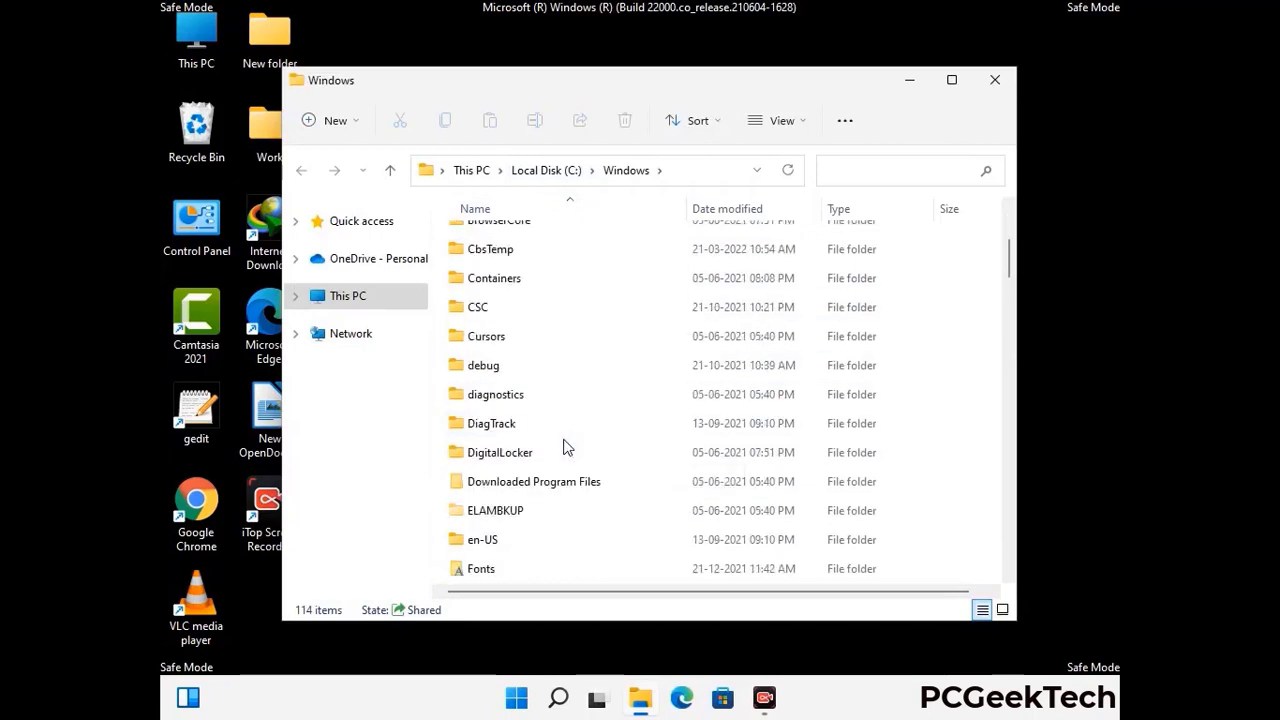
scroll(563, 447, "down", 1)
scroll(563, 447, "down", 4)
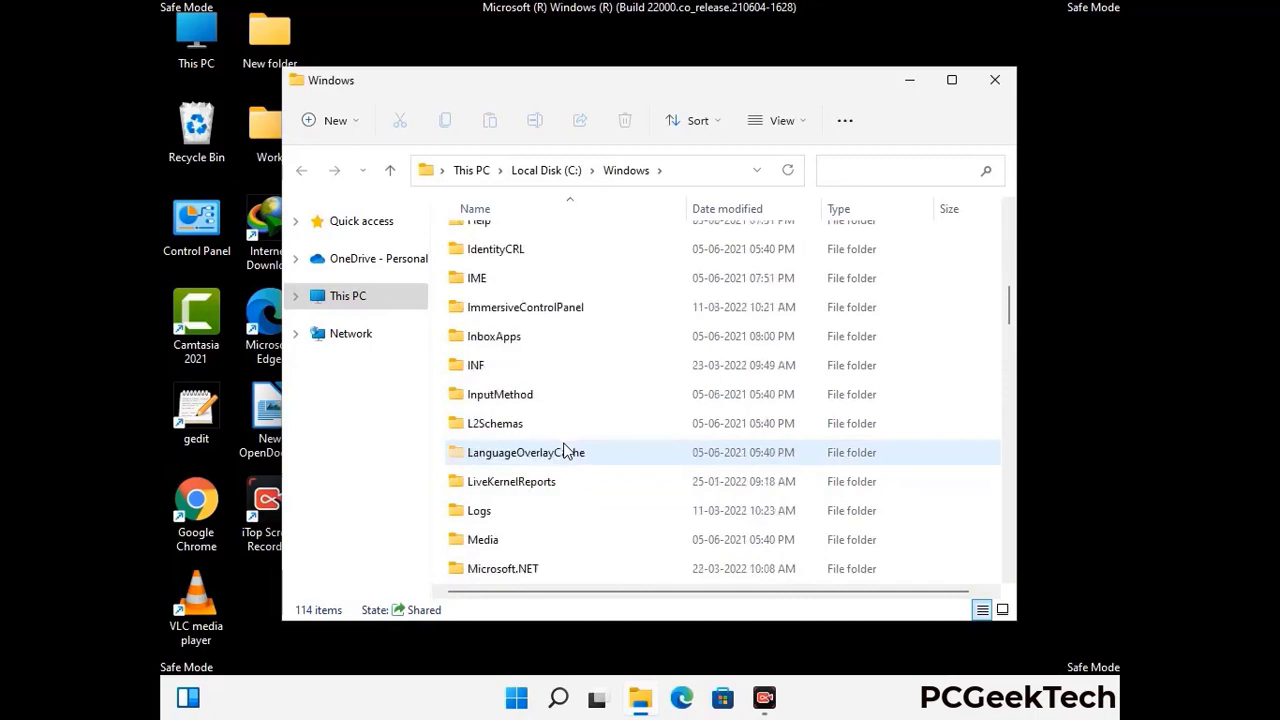
scroll(563, 451, "down", 1)
scroll(563, 451, "down", 6)
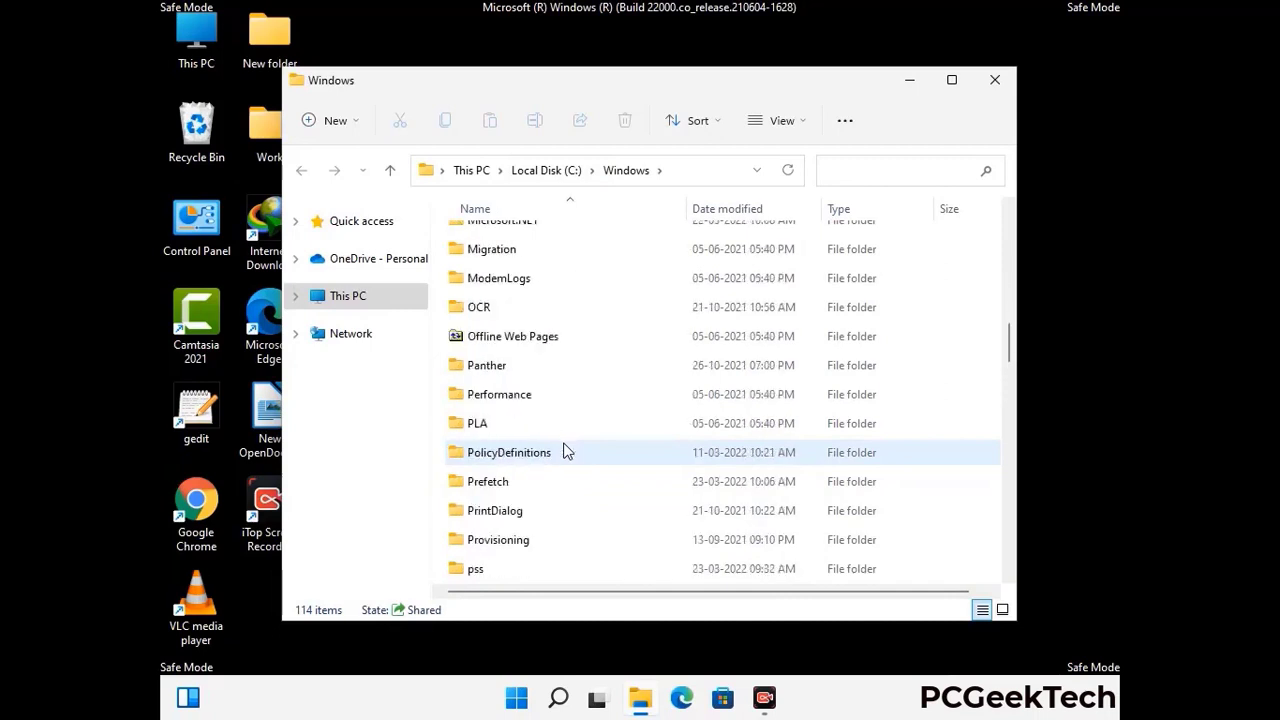
scroll(563, 451, "down", 7)
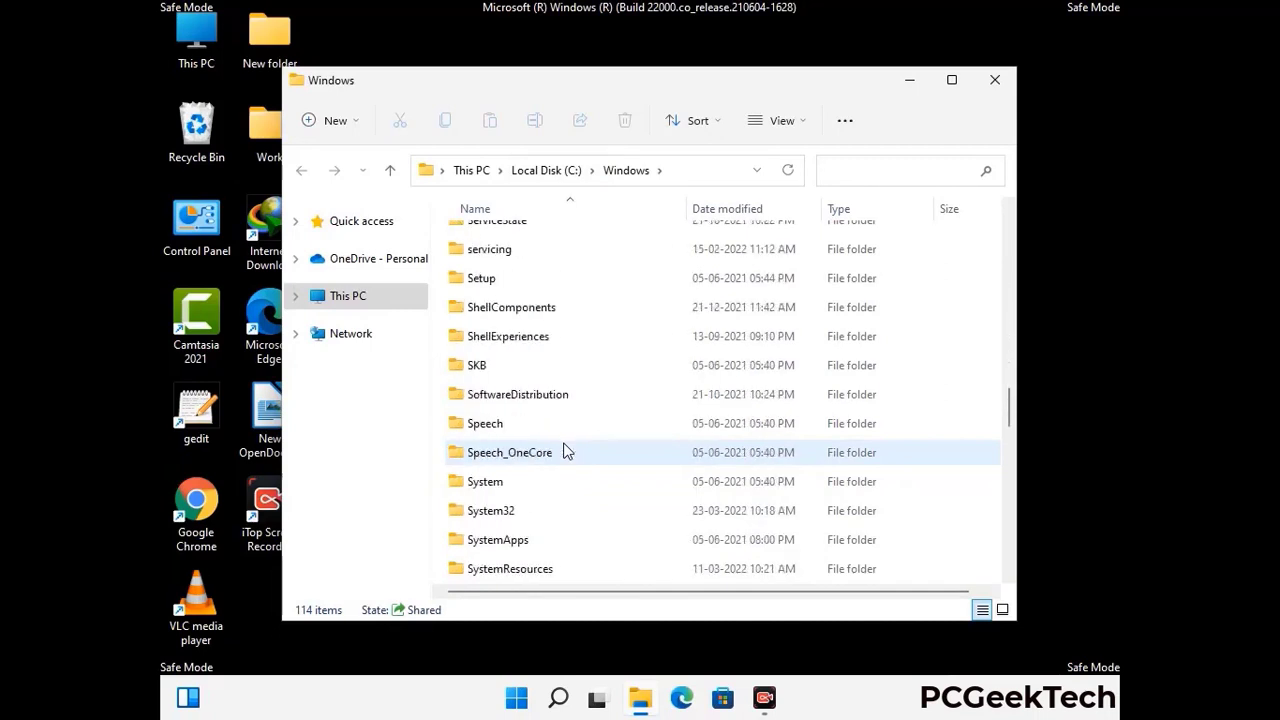
scroll(563, 451, "down", 10)
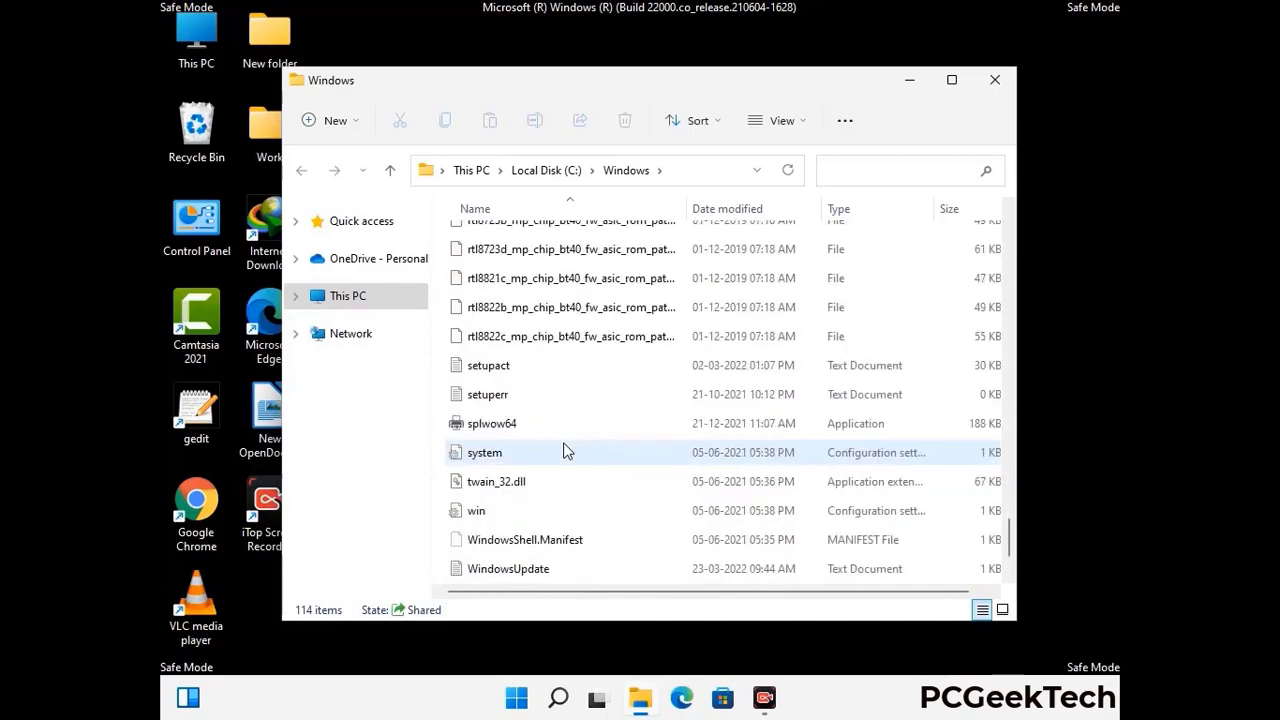
scroll(563, 451, "down", 1)
scroll(563, 451, "up", 18)
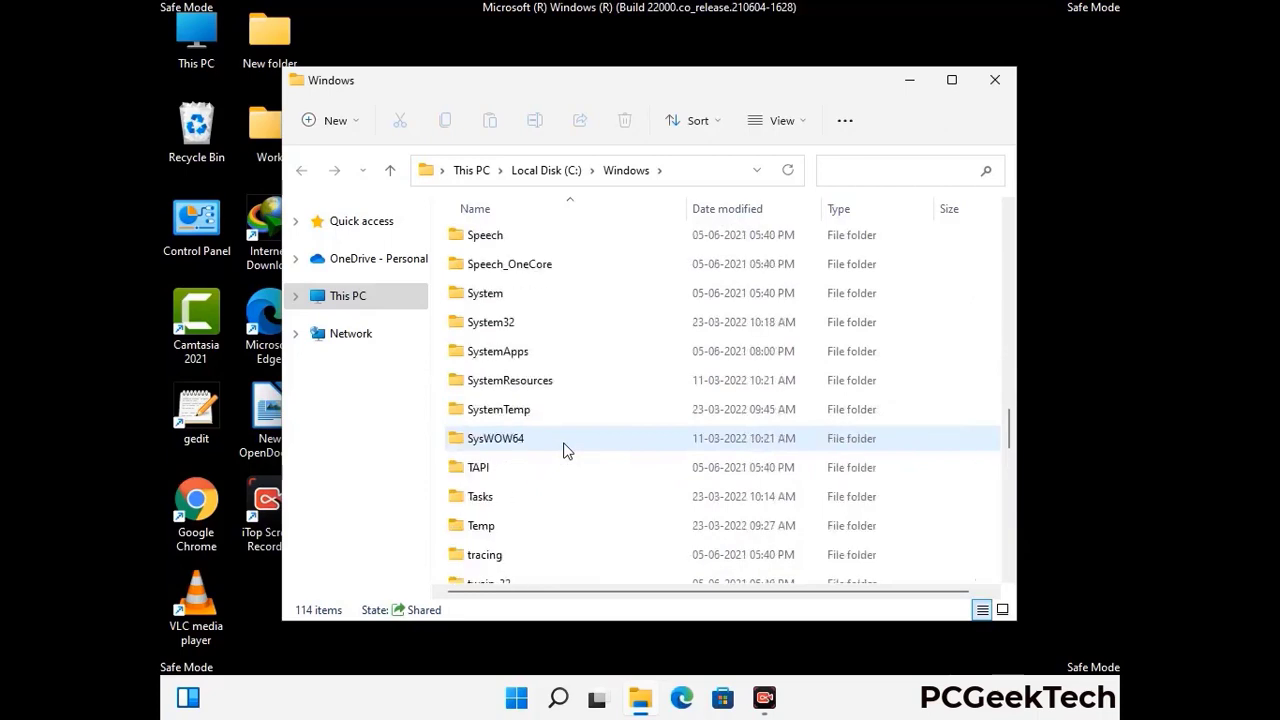
scroll(563, 451, "up", 3)
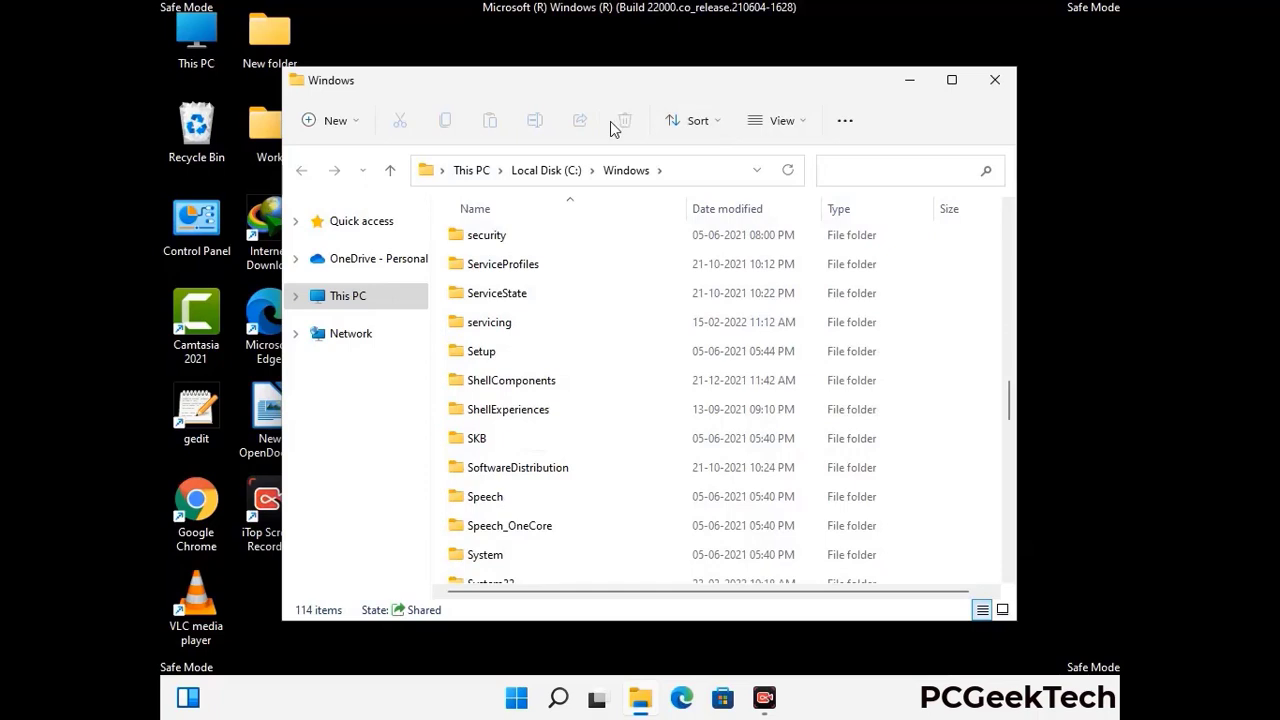
left_click(1000, 82)
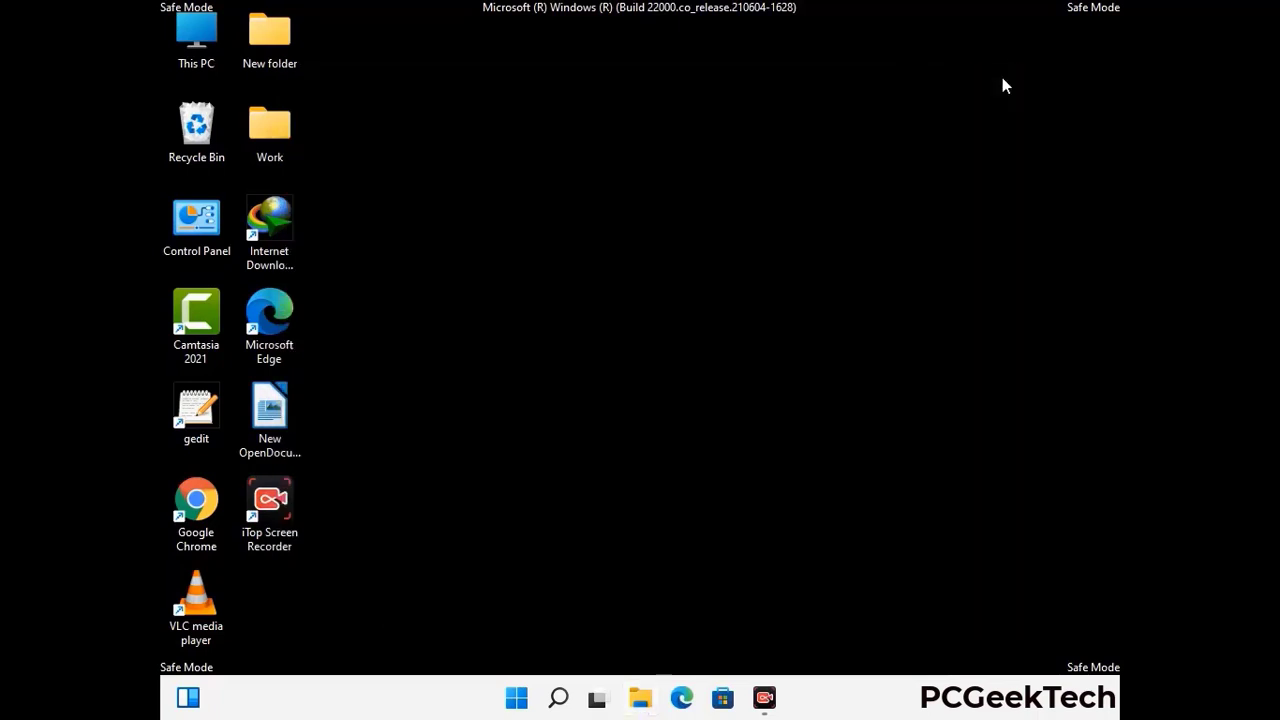
Run %temp% to open the user's AppData\Local\Temp folder.
key("super+r")
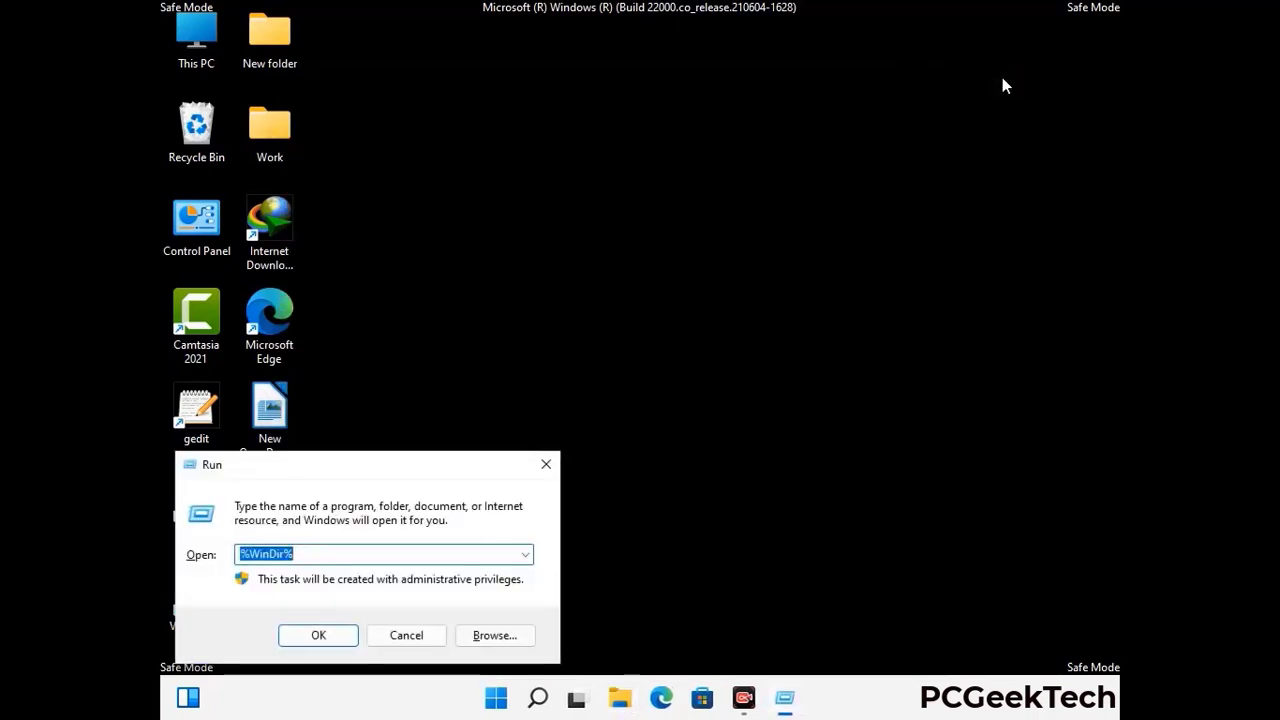
left_click_drag(427, 473, 727, 172)
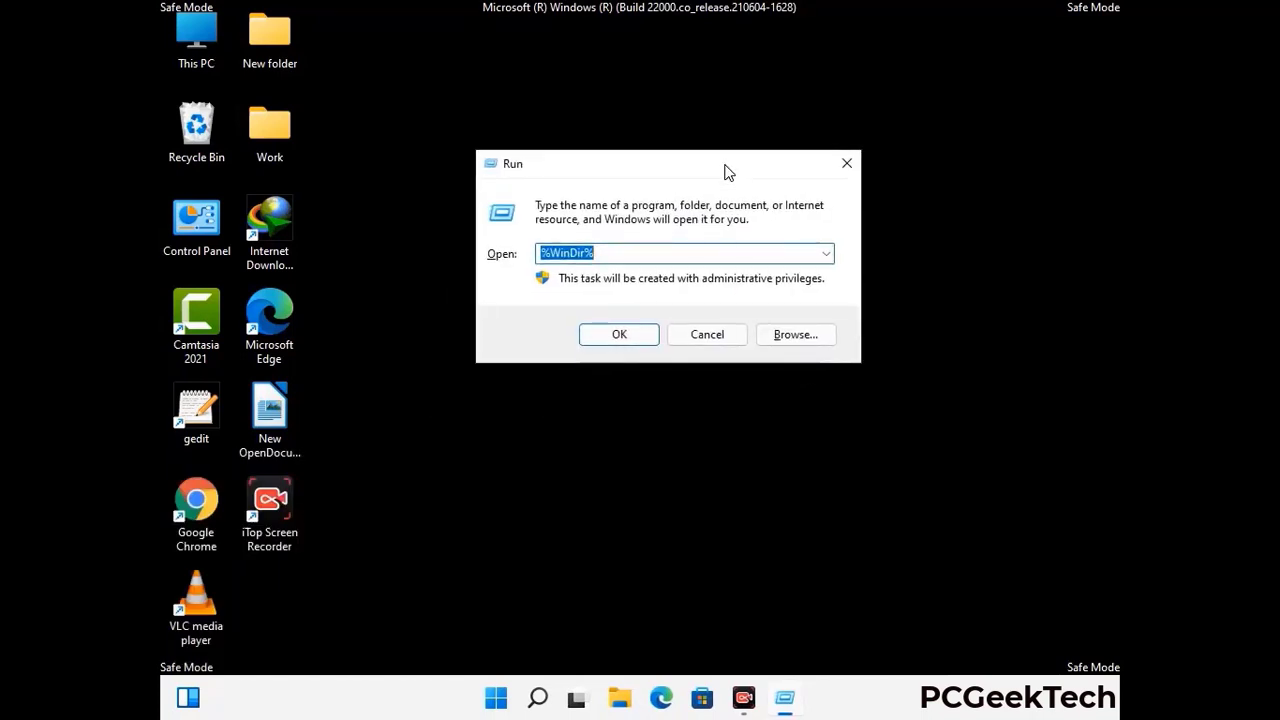
type("%temp%")
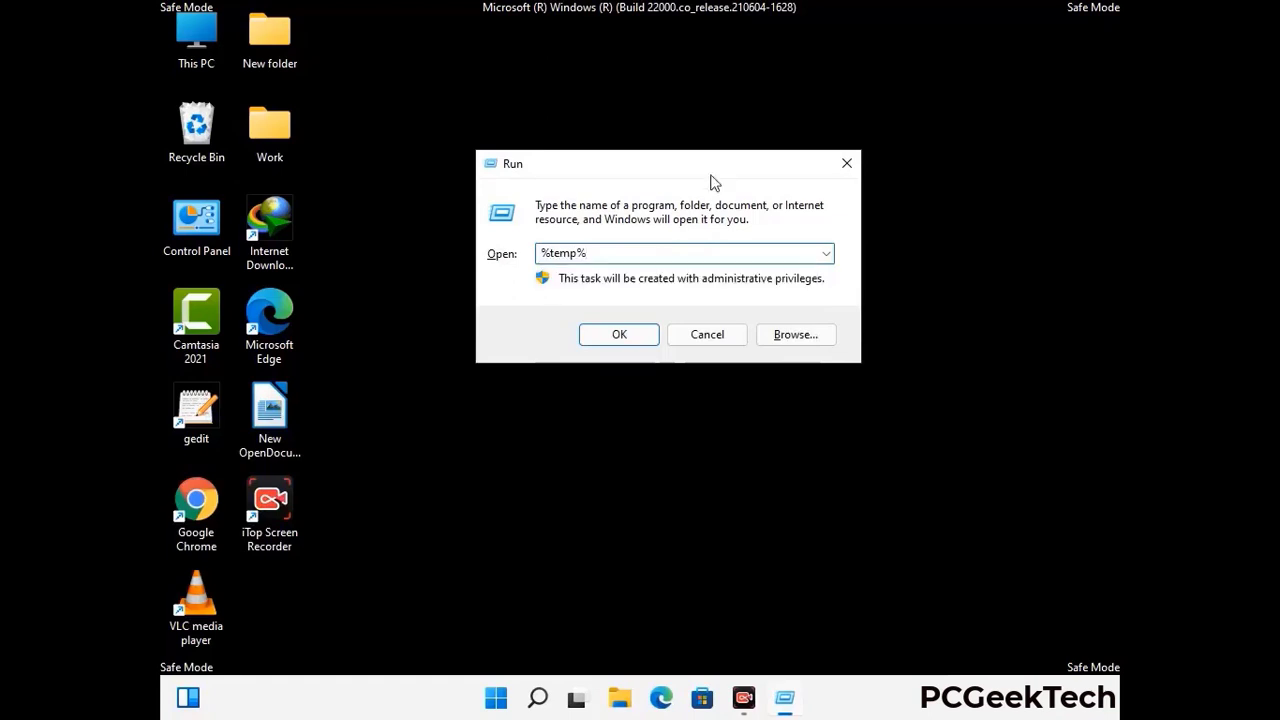
left_click(638, 332)
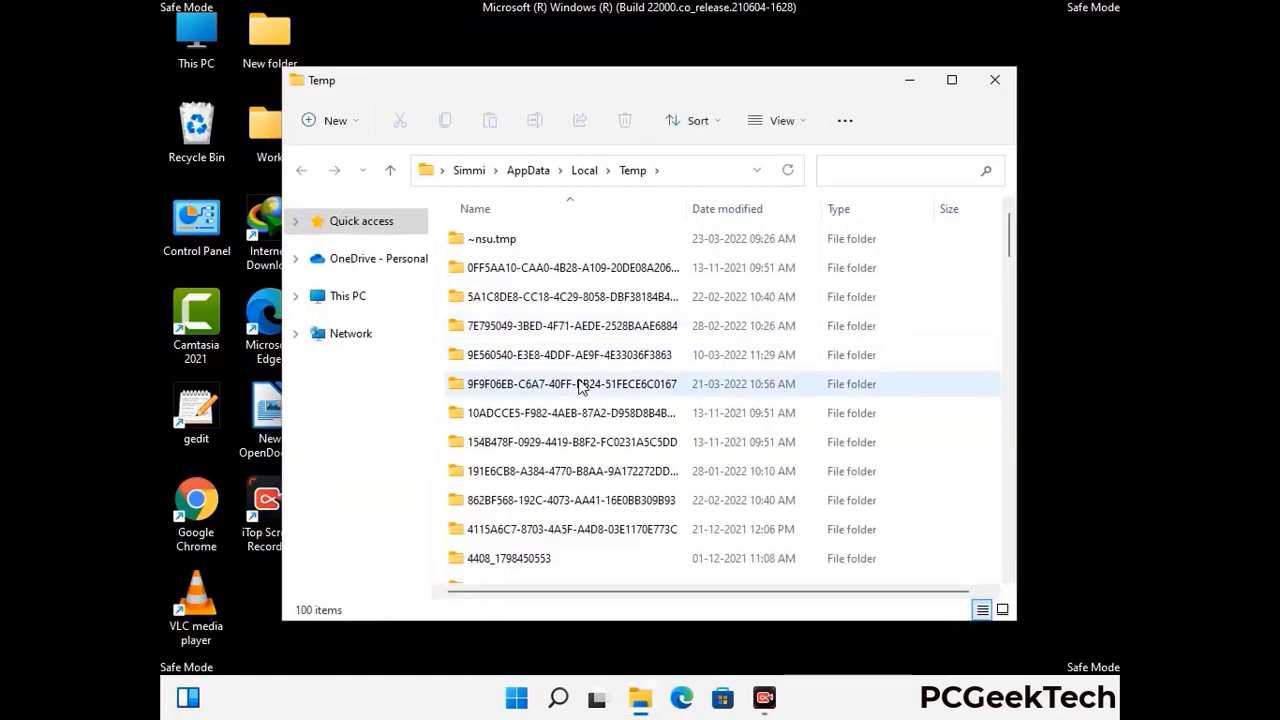
Select all 100 items in Temp with Ctrl+A and delete them.
left_click(580, 386)
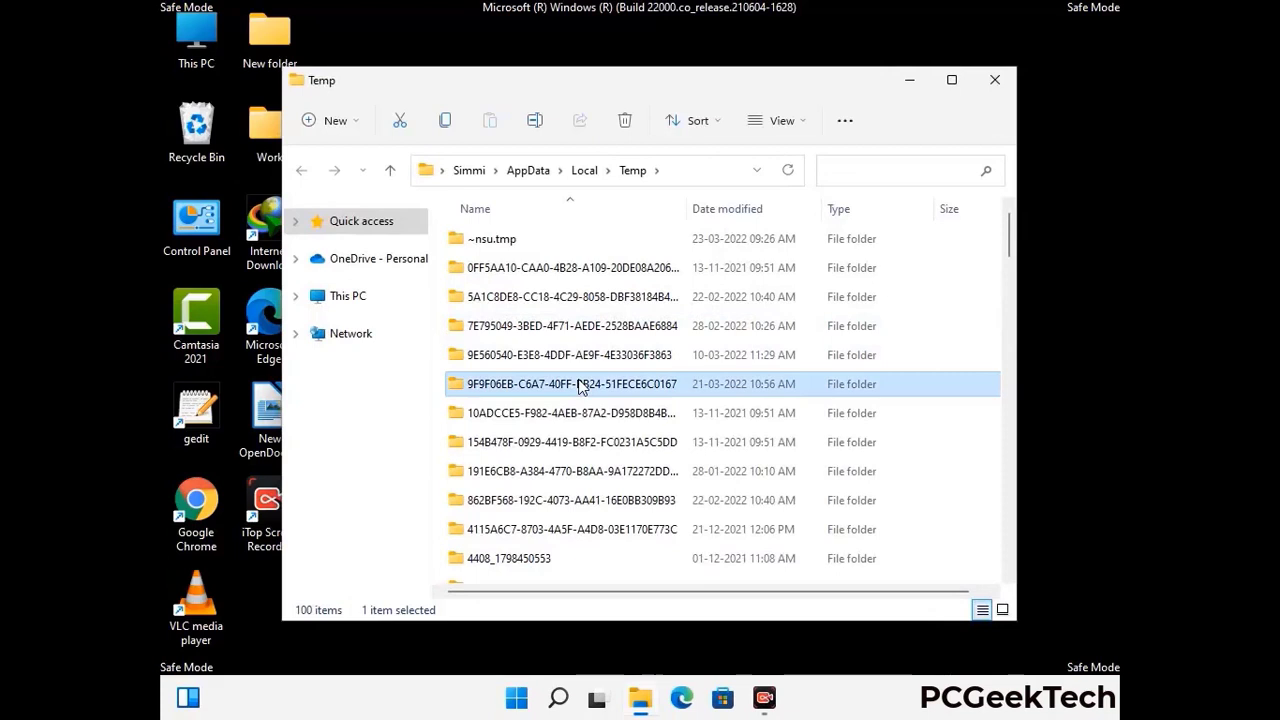
key("ctrl+a")
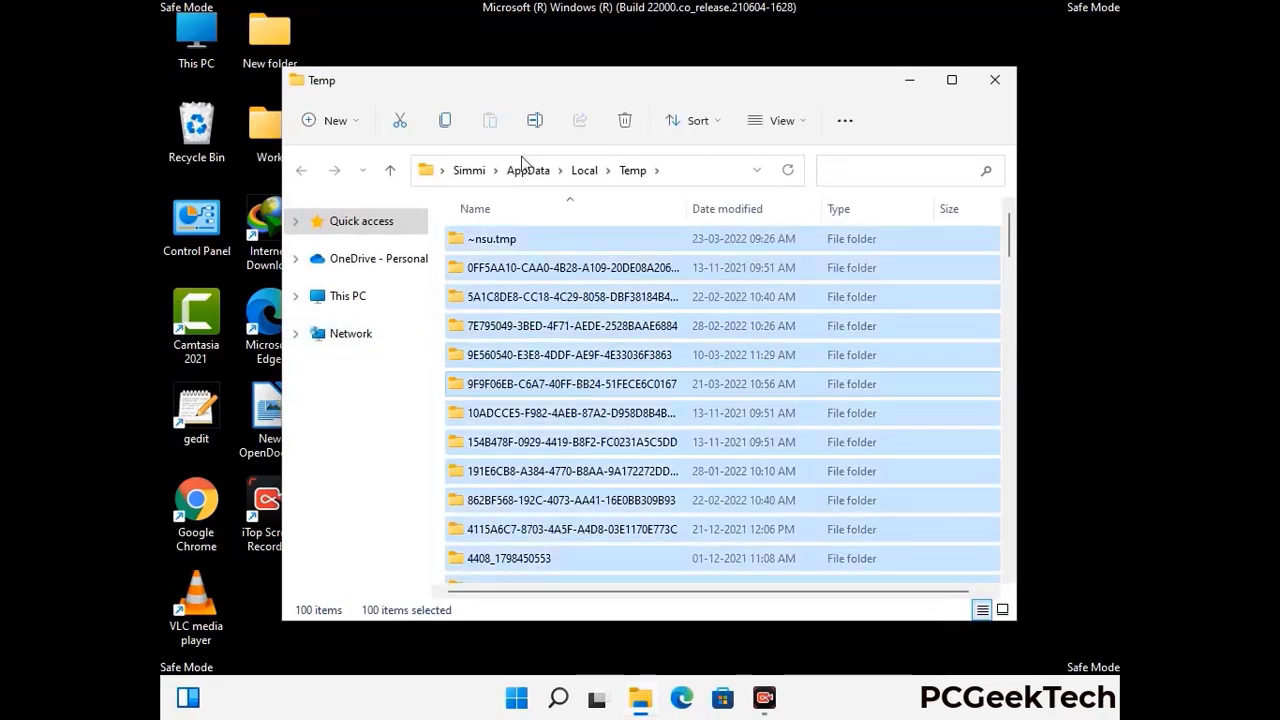
left_click(626, 121)
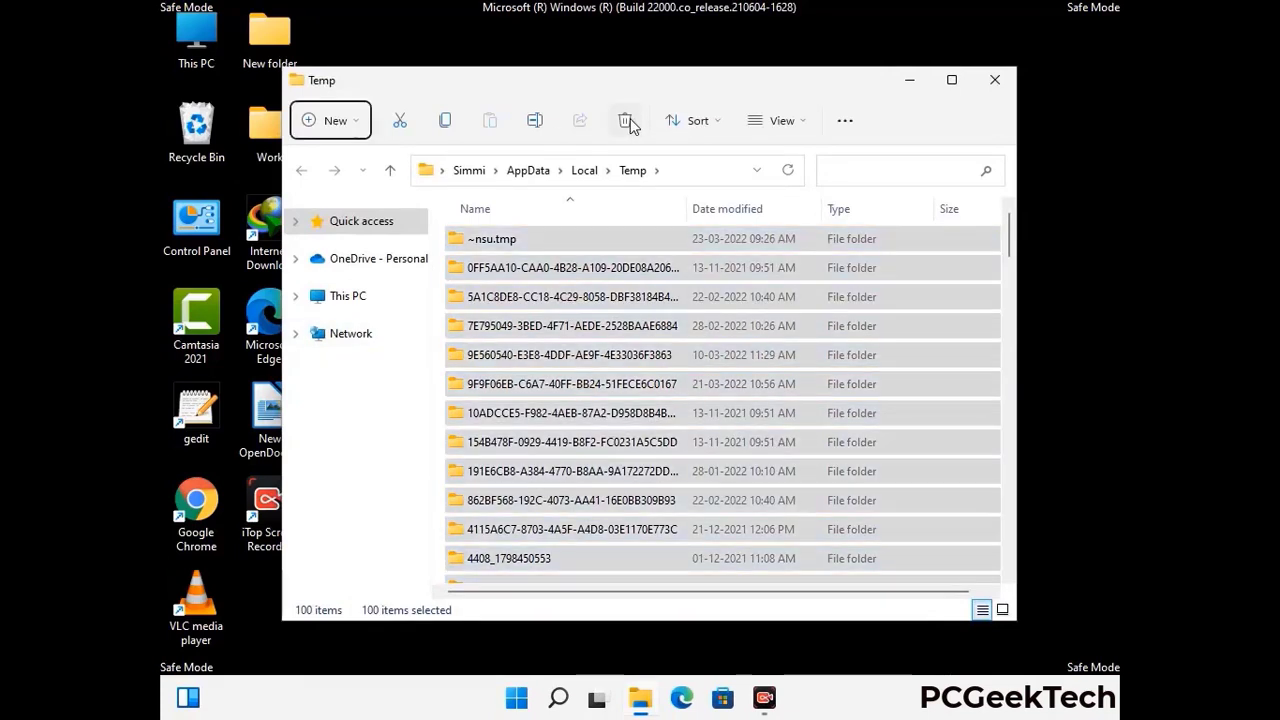
Open C:\Windows\Temp with the temp command, delete all six items, and close the window.
left_click(995, 80)
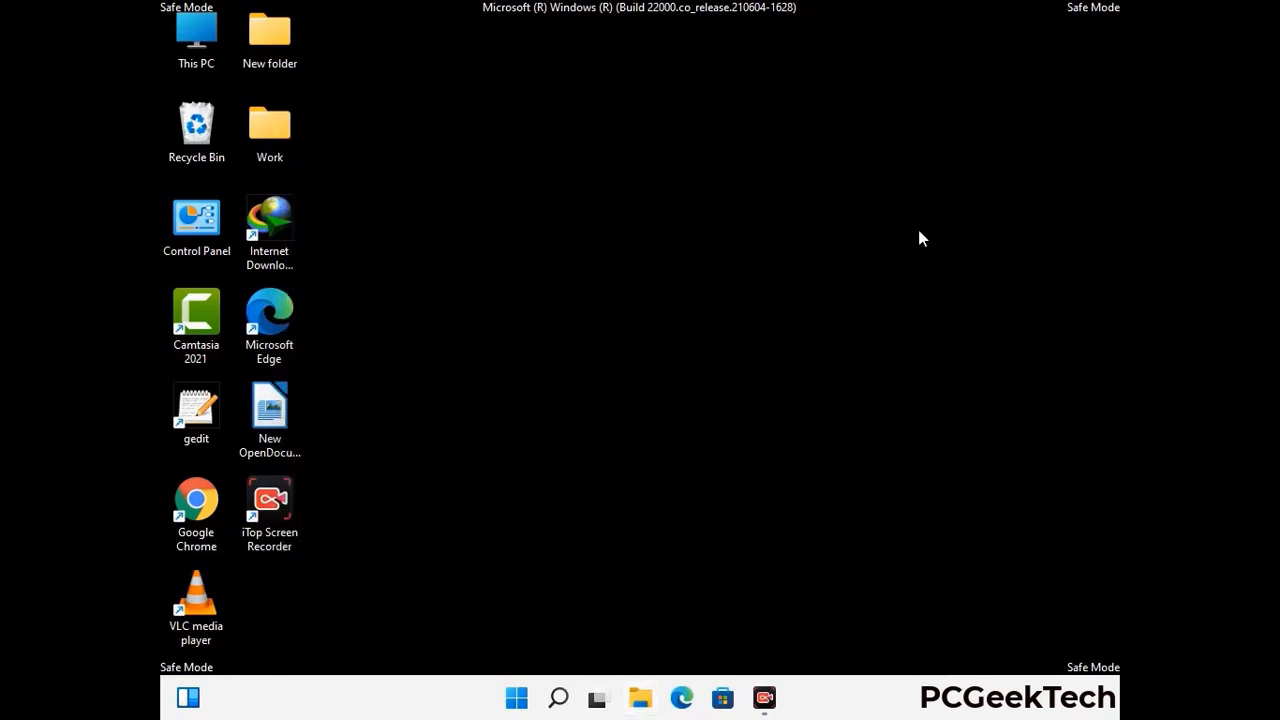
key("super+r")
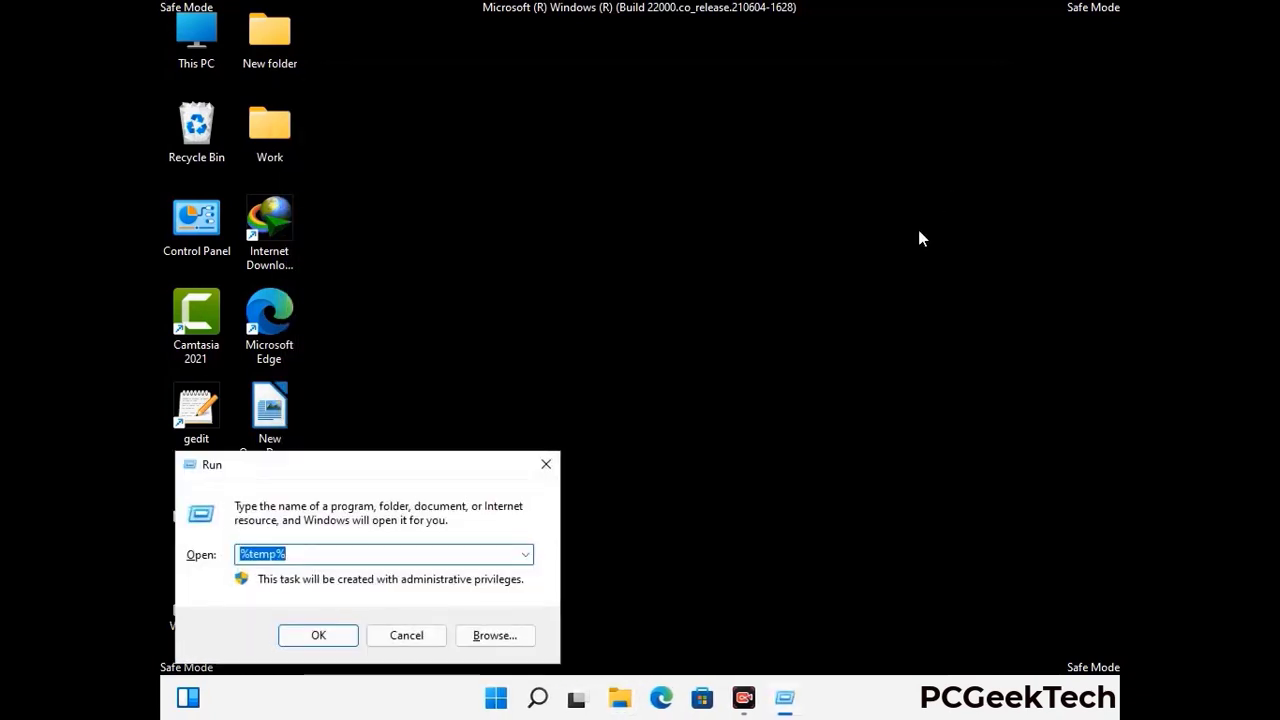
left_click_drag(435, 464, 730, 187)
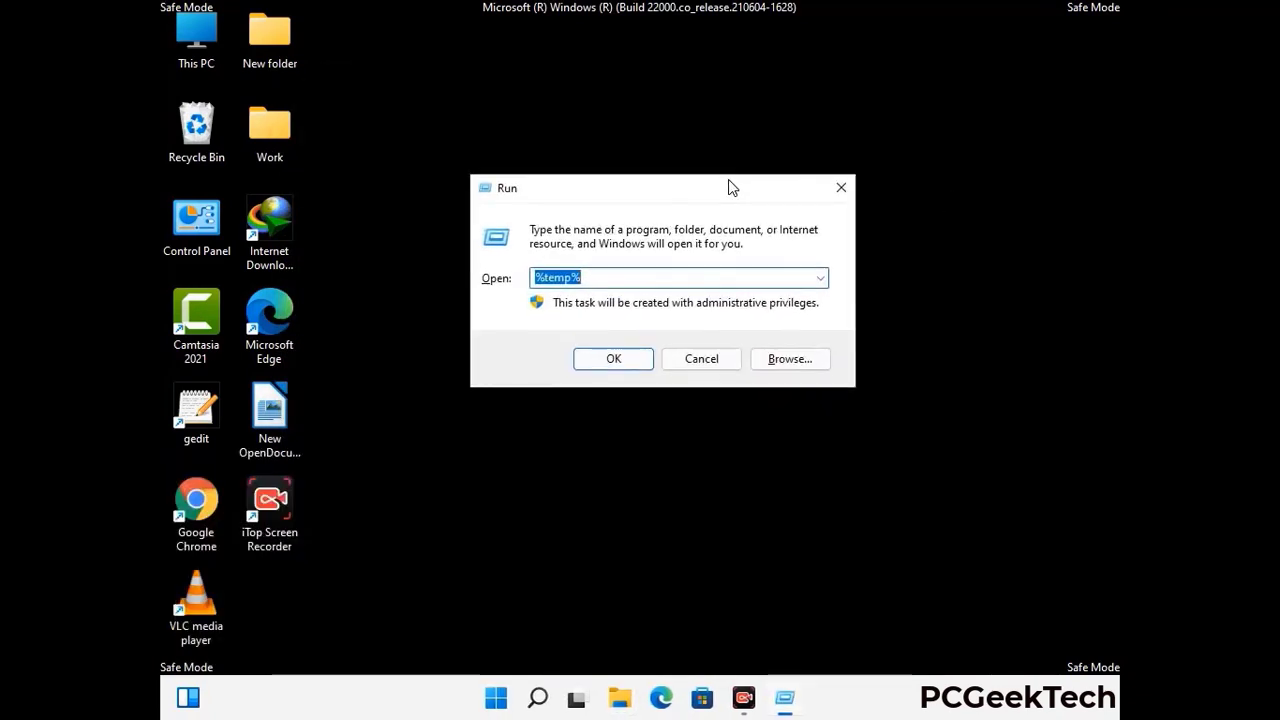
type("temp")
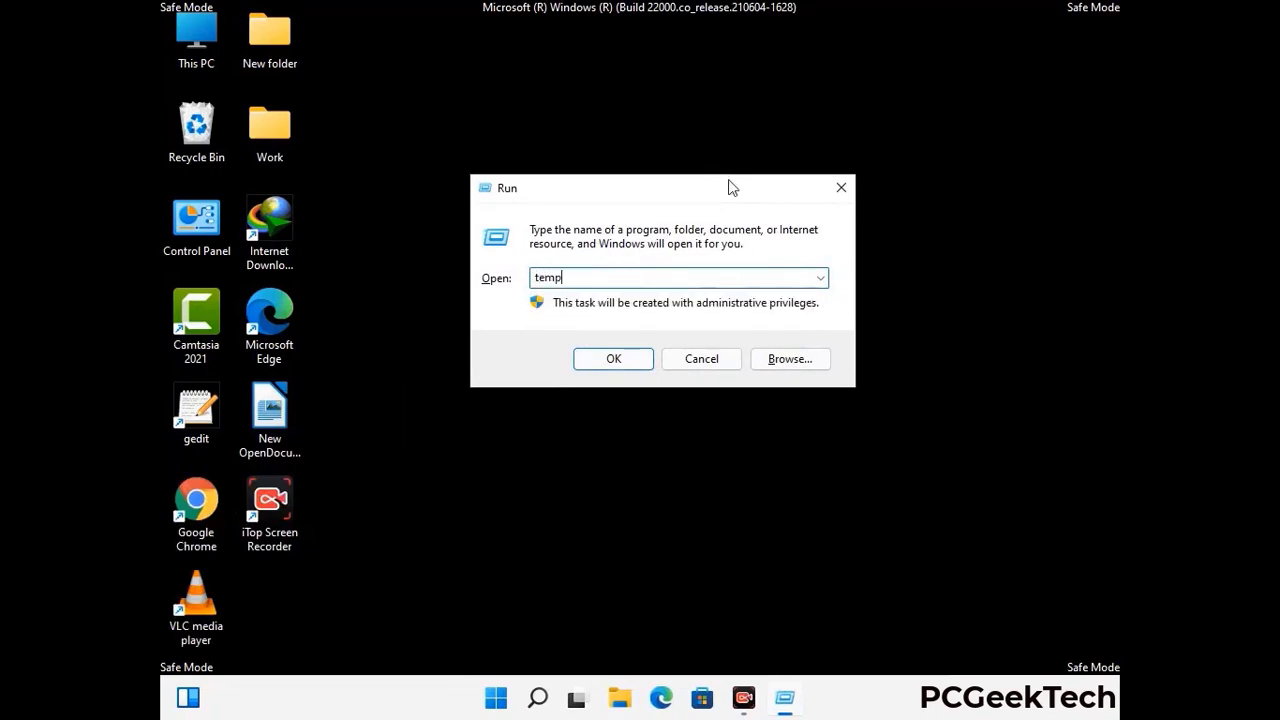
key("Return")
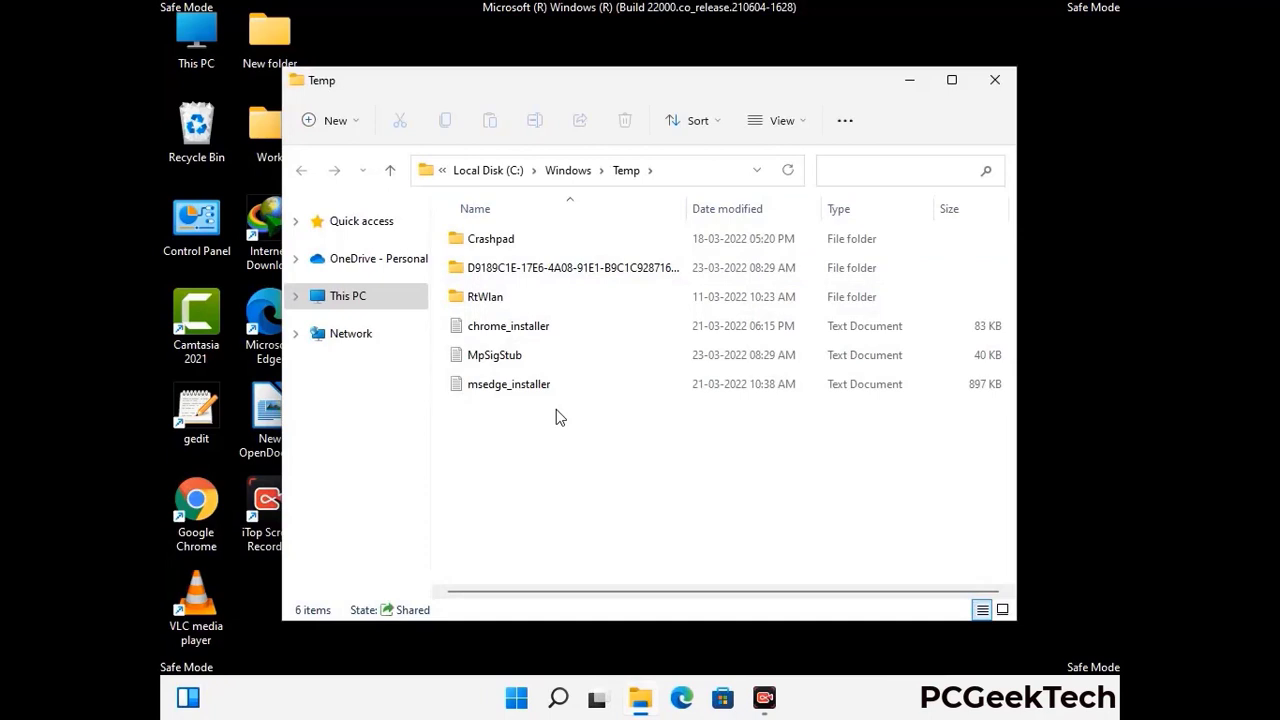
key("ctrl+a")
left_click(625, 120)
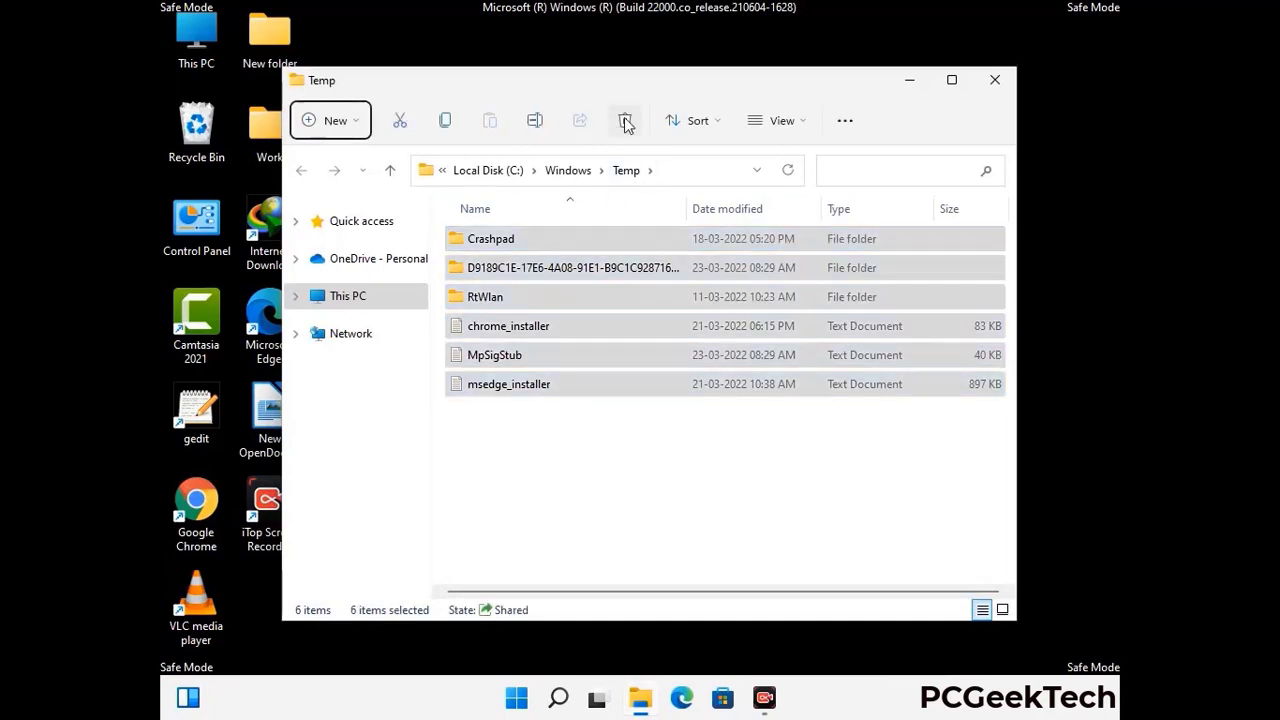
left_click(995, 80)
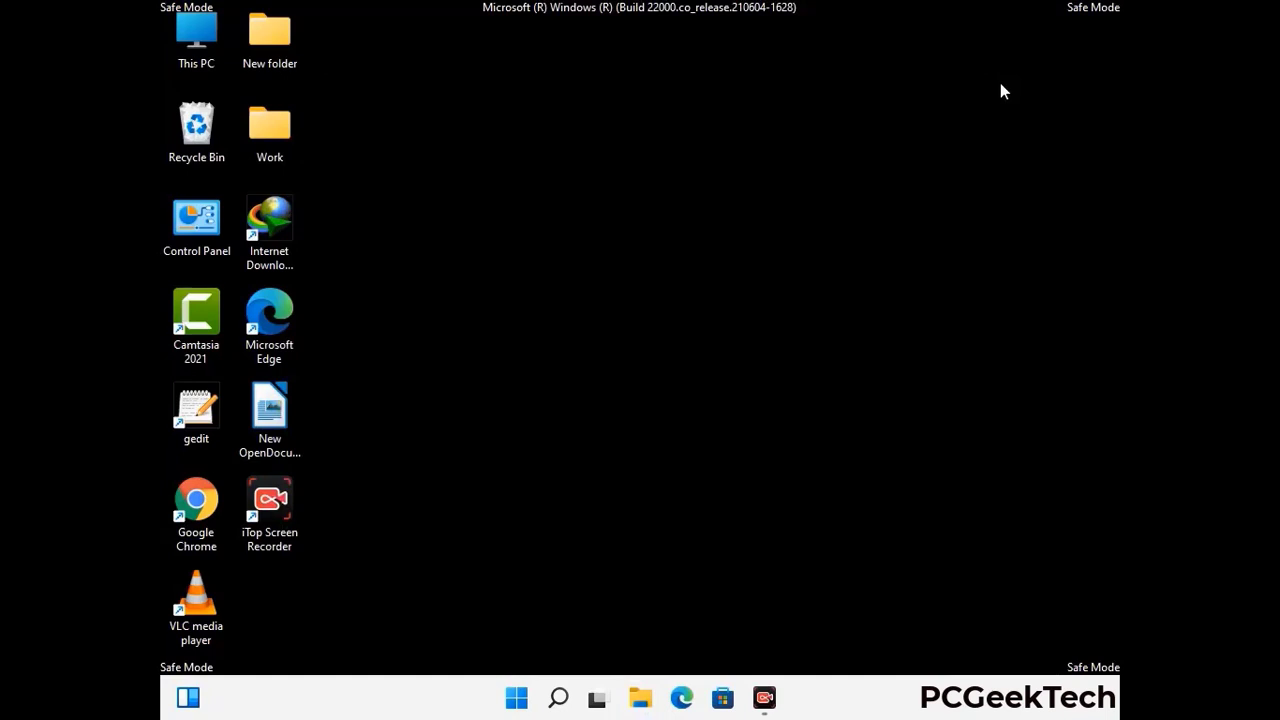
Launch Registry Editor with regedit and expand HKEY_CURRENT_USER\Software.
key("super+r")
left_click_drag(392, 462, 663, 153)
type("regedit")
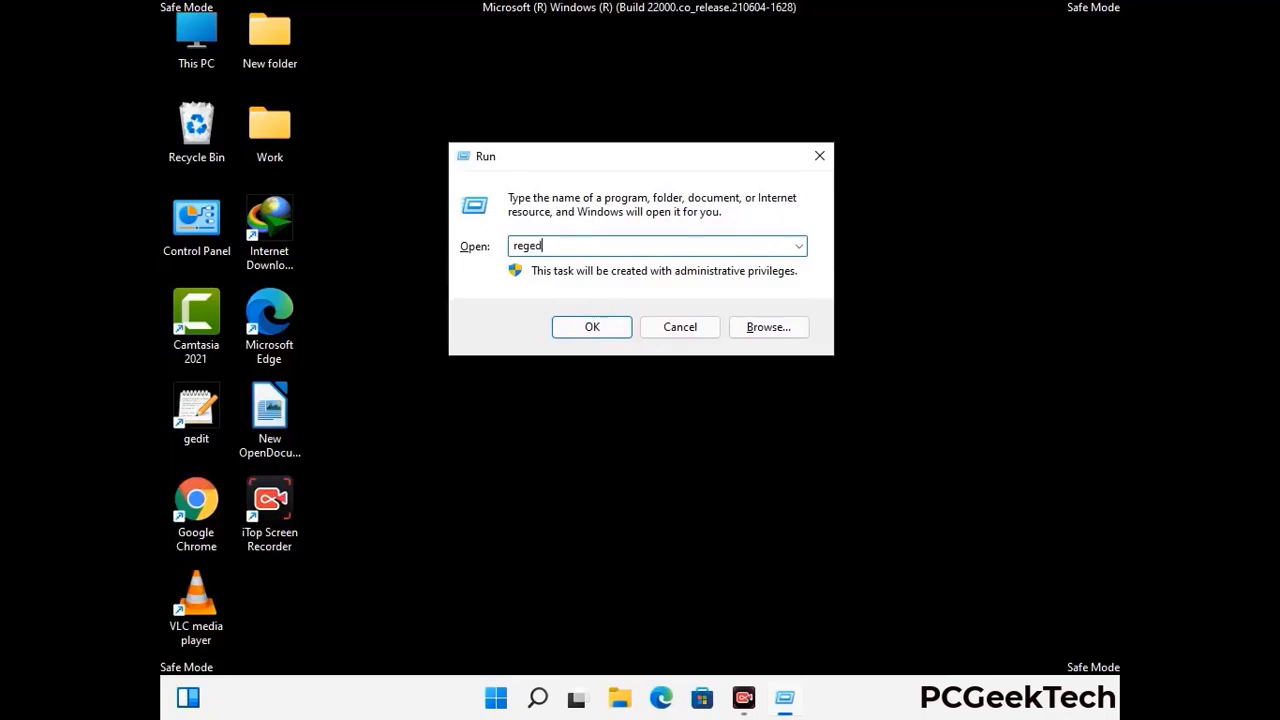
key("Return")
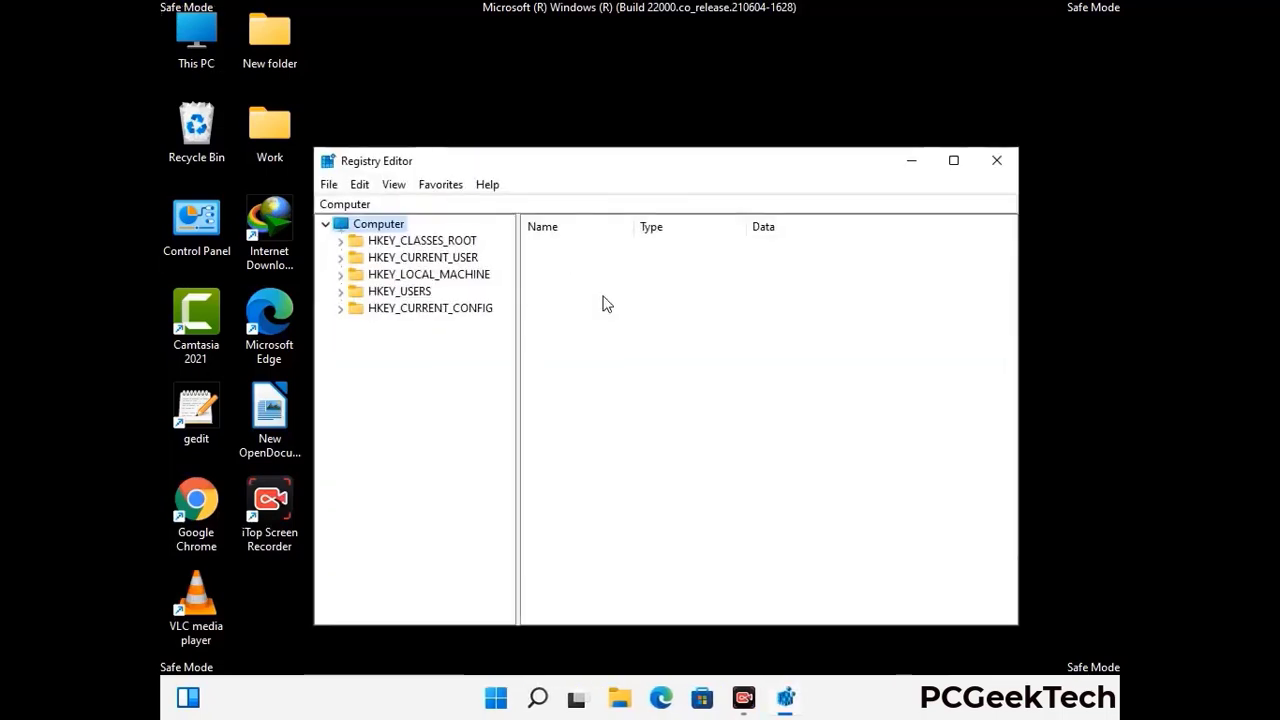
left_click(380, 274)
left_click(340, 257)
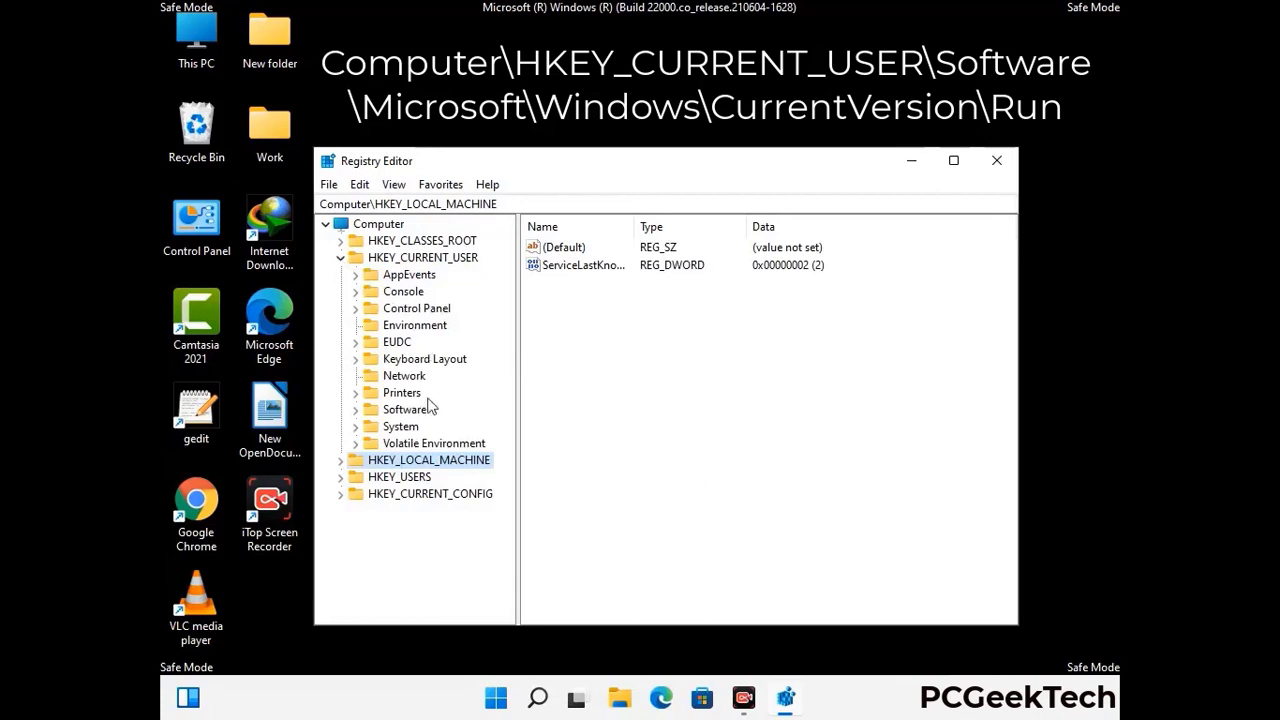
left_click(399, 412)
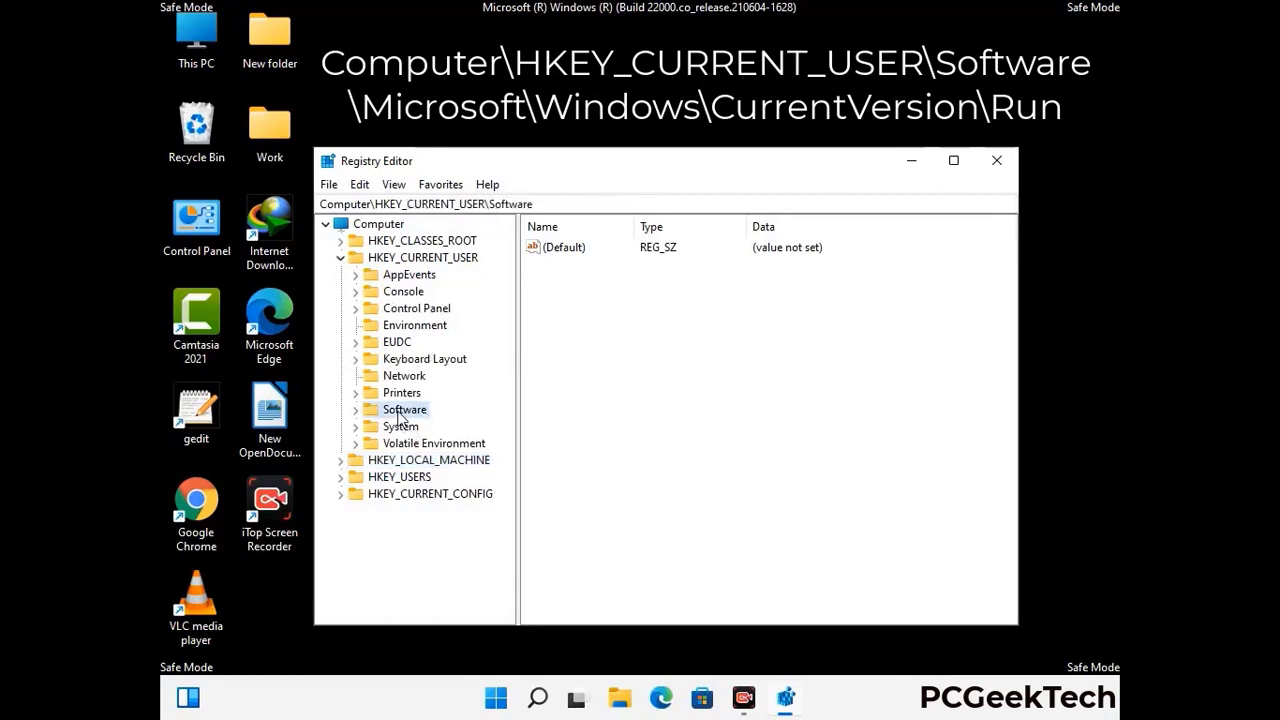
left_click(356, 411)
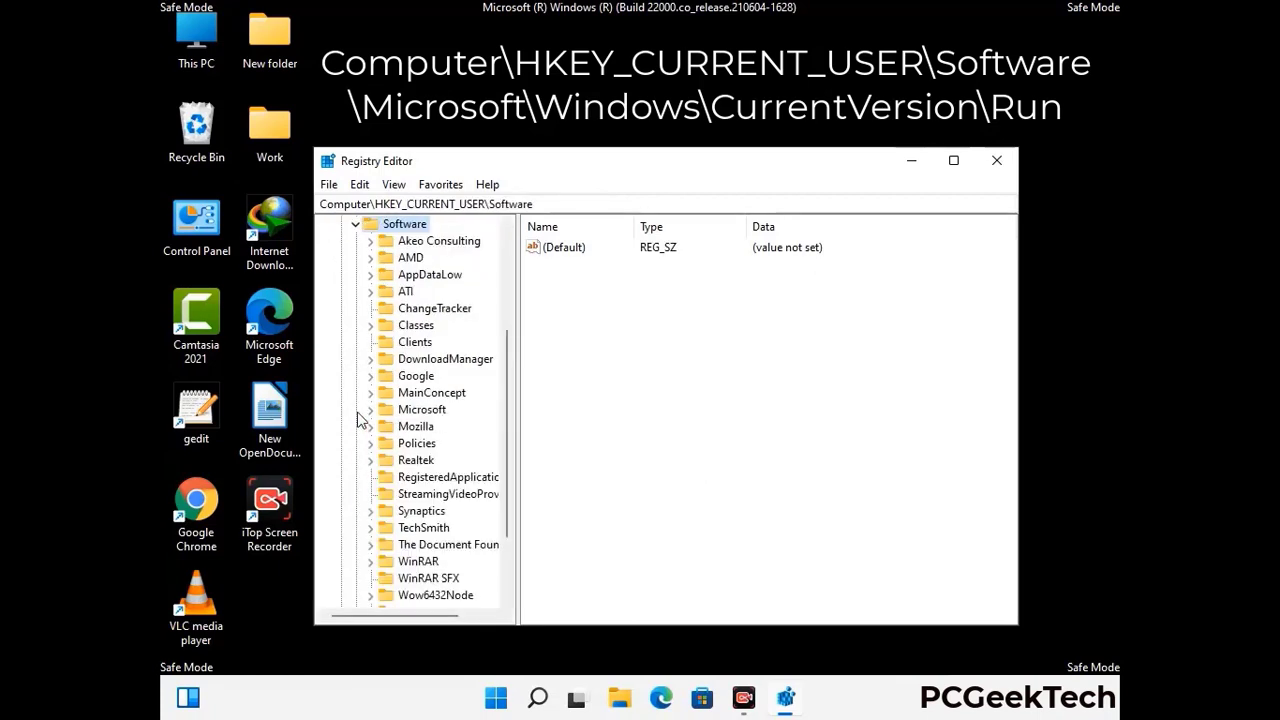
Drill into Microsoft > Windows > CurrentVersion and select the Run key.
double_click(420, 410)
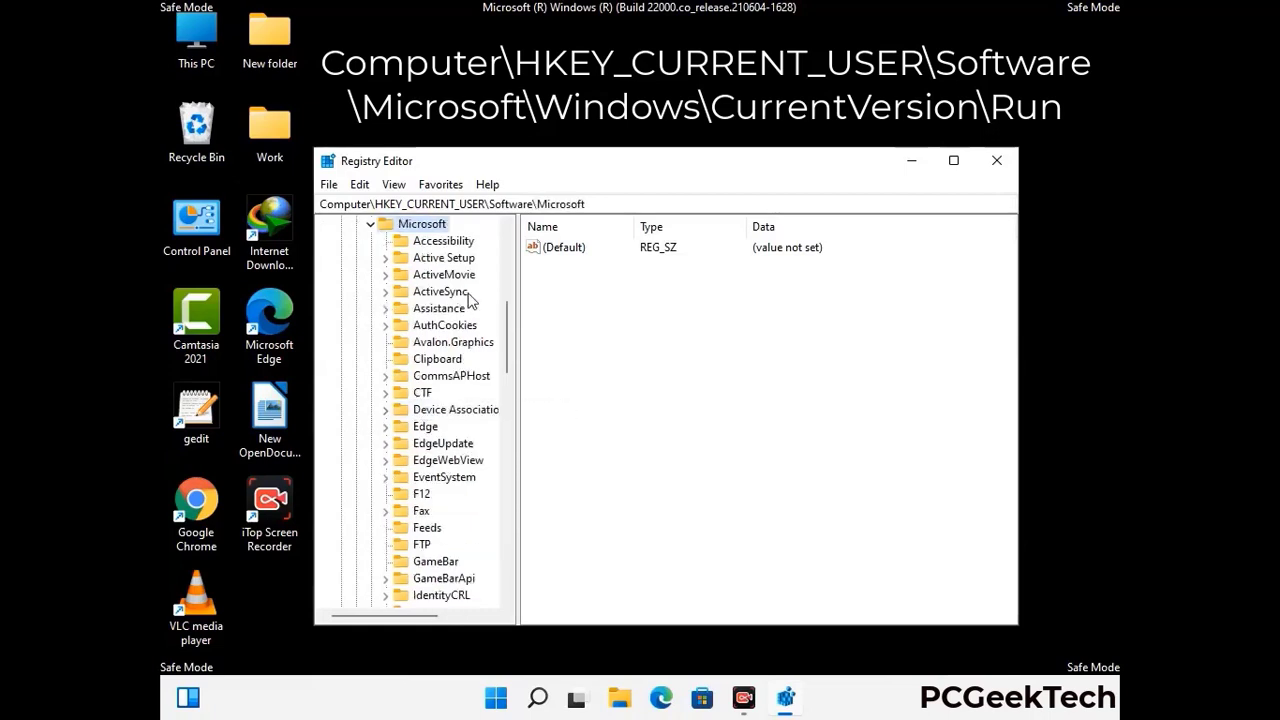
scroll(463, 430, "down", 4)
scroll(463, 434, "down", 3)
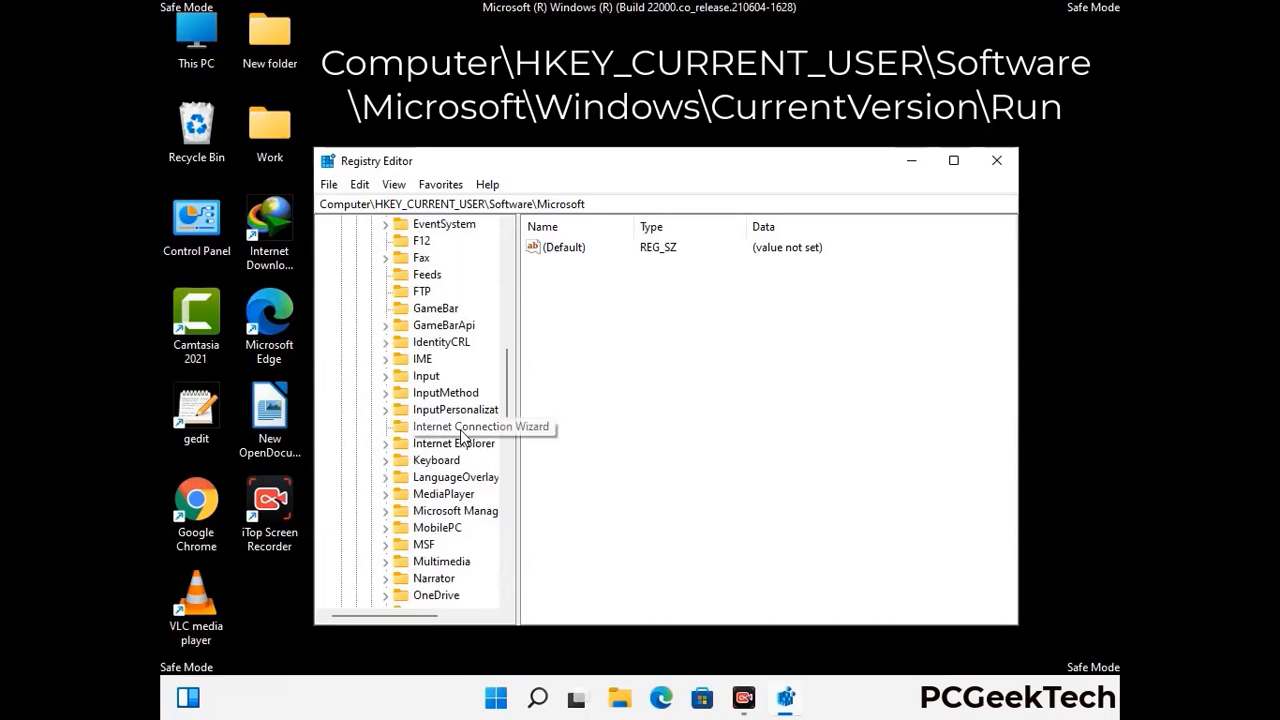
scroll(463, 434, "down", 6)
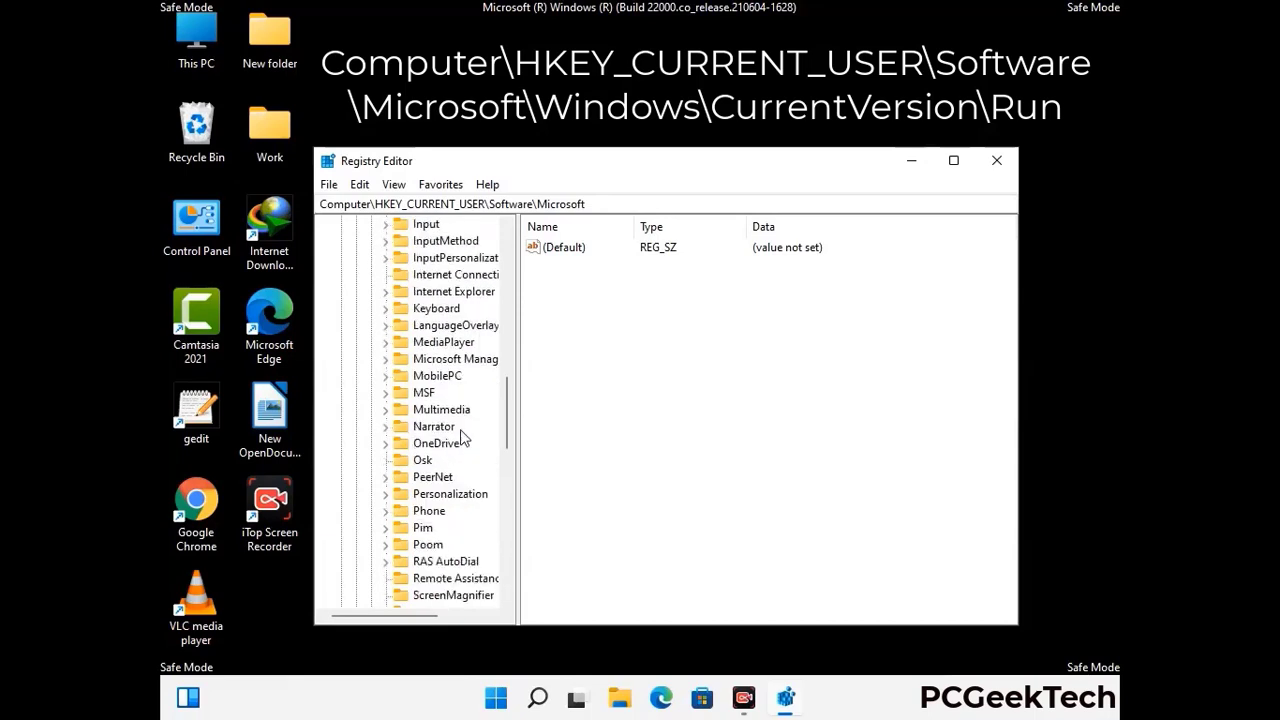
scroll(463, 434, "down", 4)
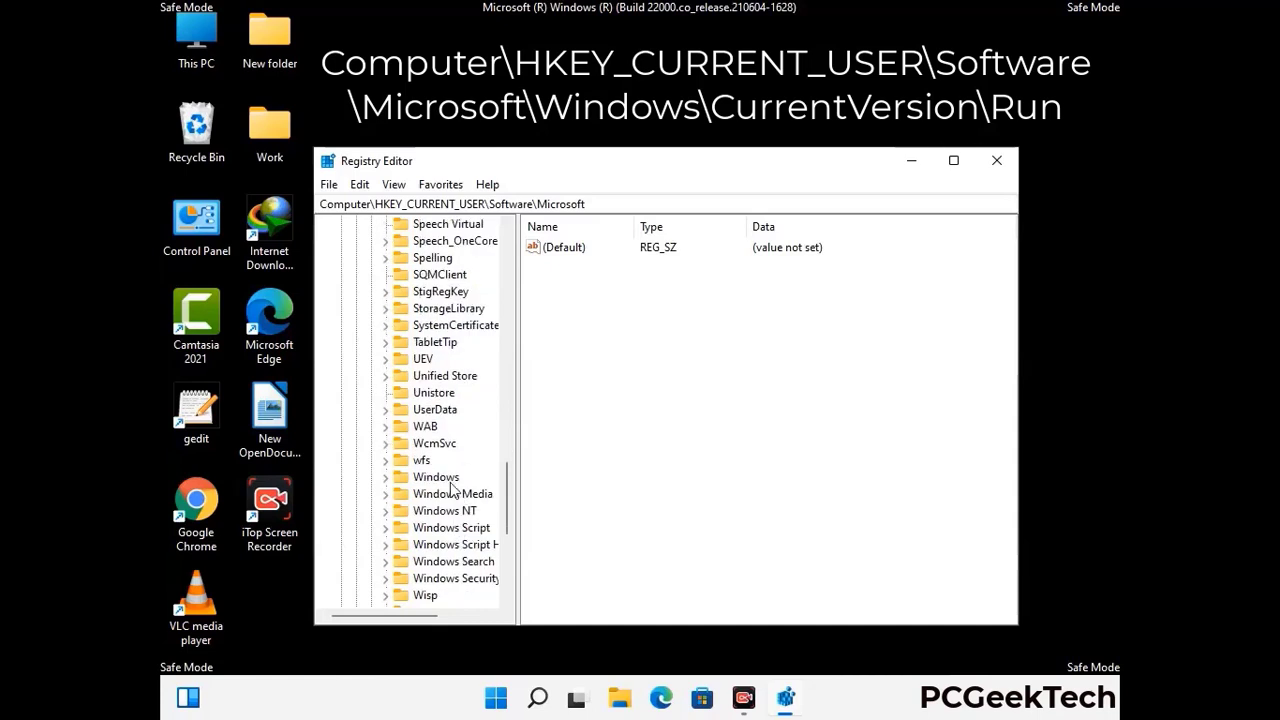
double_click(450, 478)
double_click(464, 461)
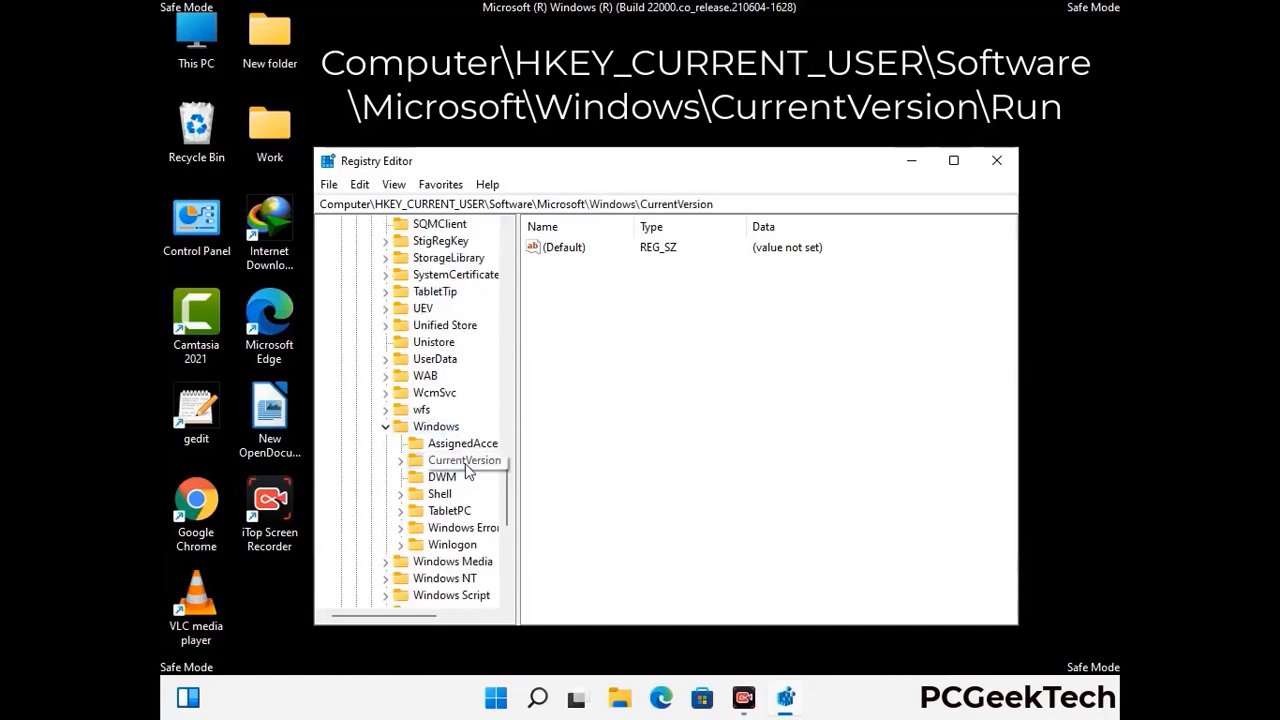
scroll(462, 440, "down", 3)
scroll(460, 432, "down", 4)
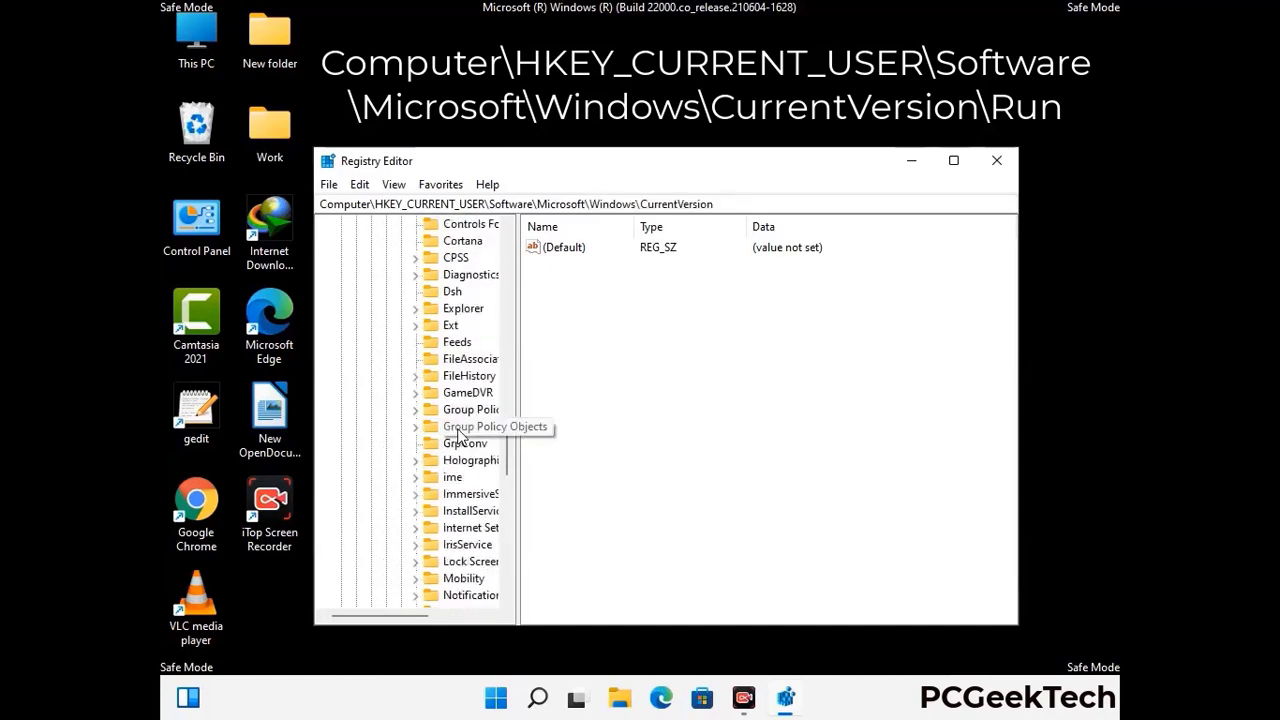
scroll(460, 432, "down", 1)
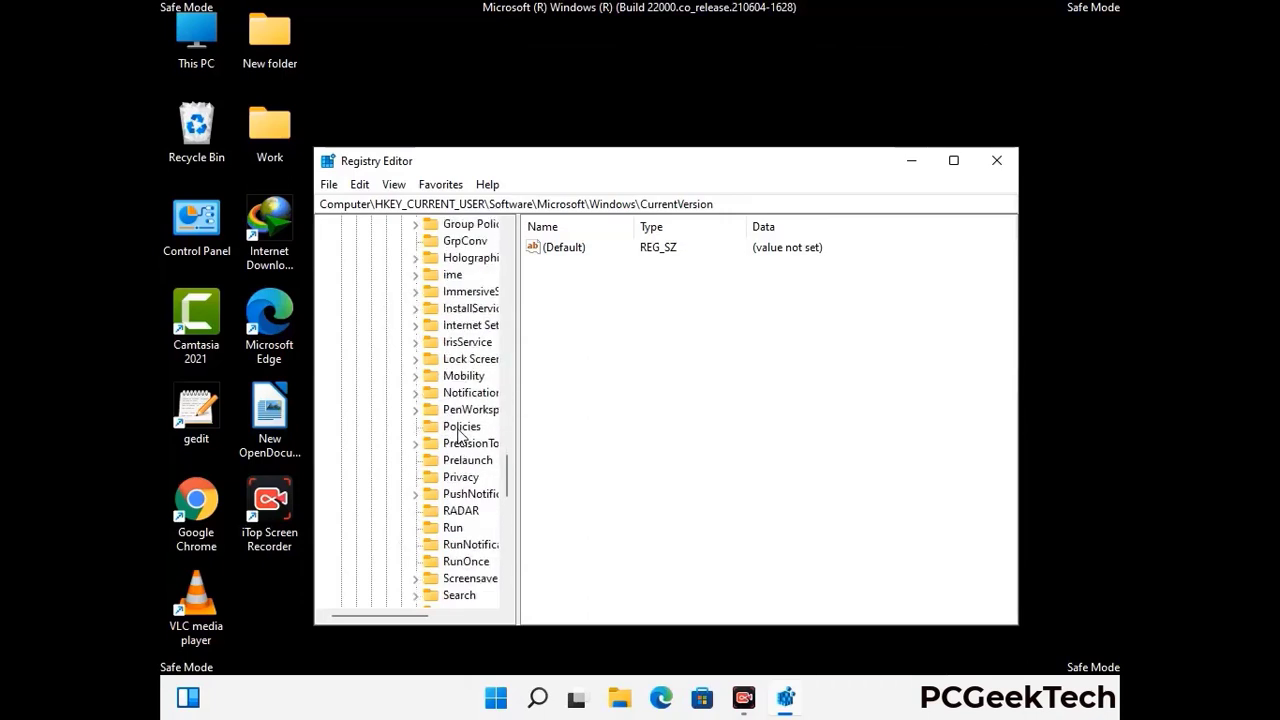
scroll(460, 432, "down", 1)
left_click(453, 478)
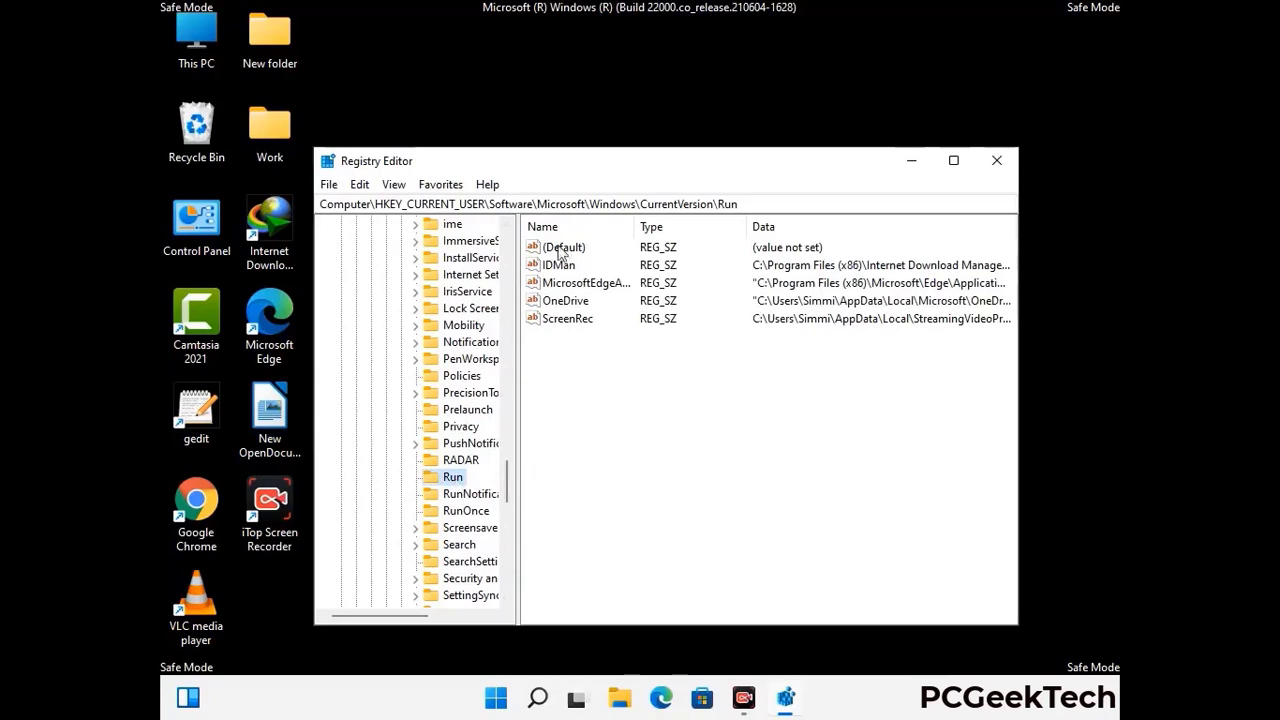
Delete the ScreenRec value from the Run key and confirm the deletion.
left_click(566, 320)
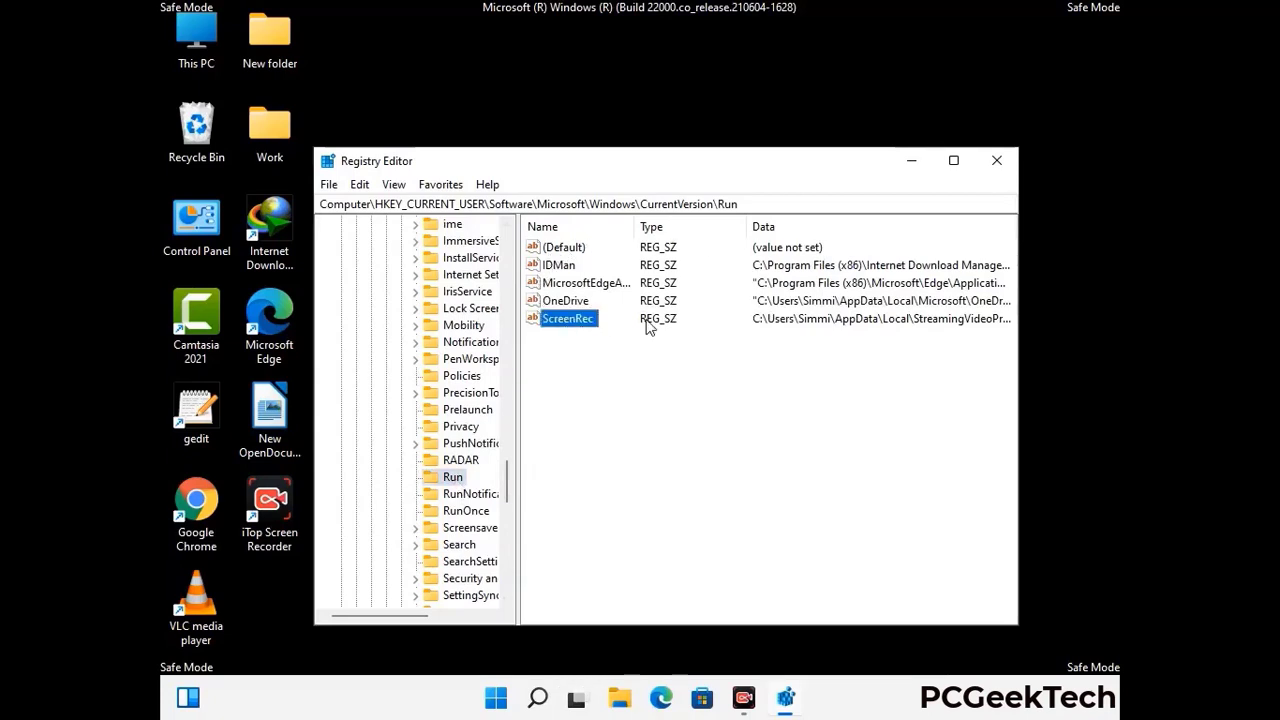
left_click(580, 324)
right_click(580, 325)
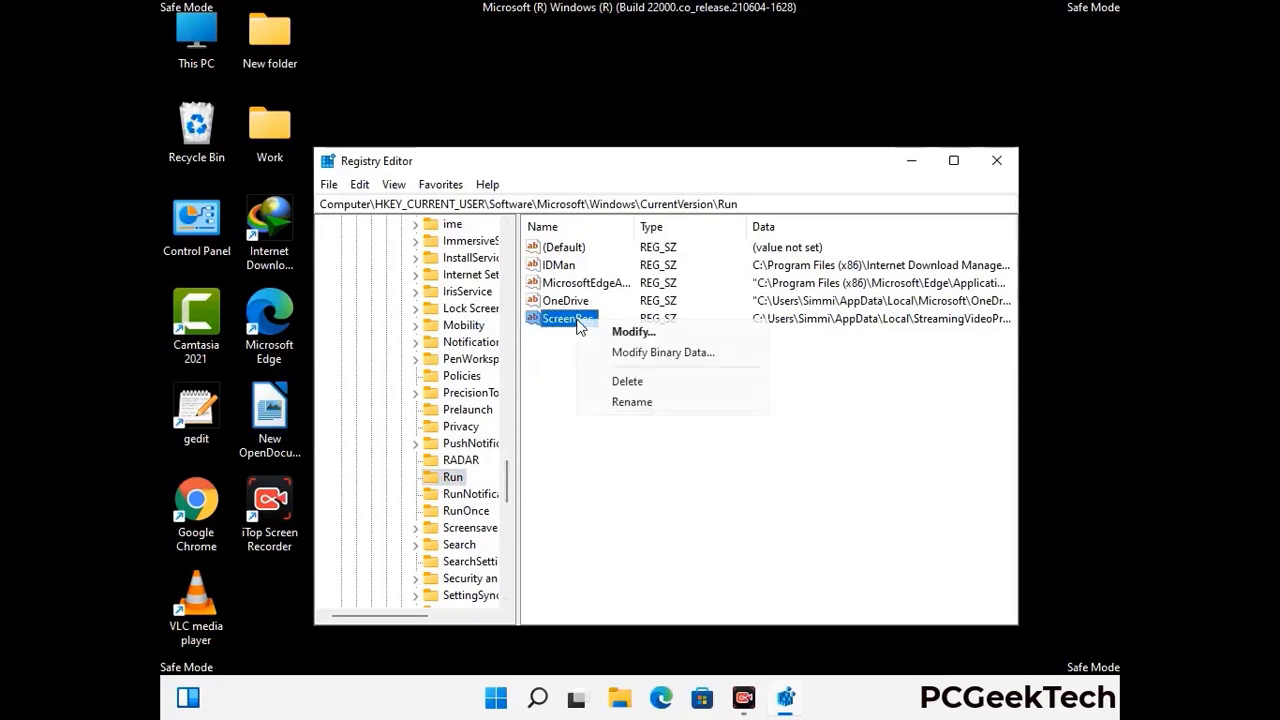
left_click(614, 380)
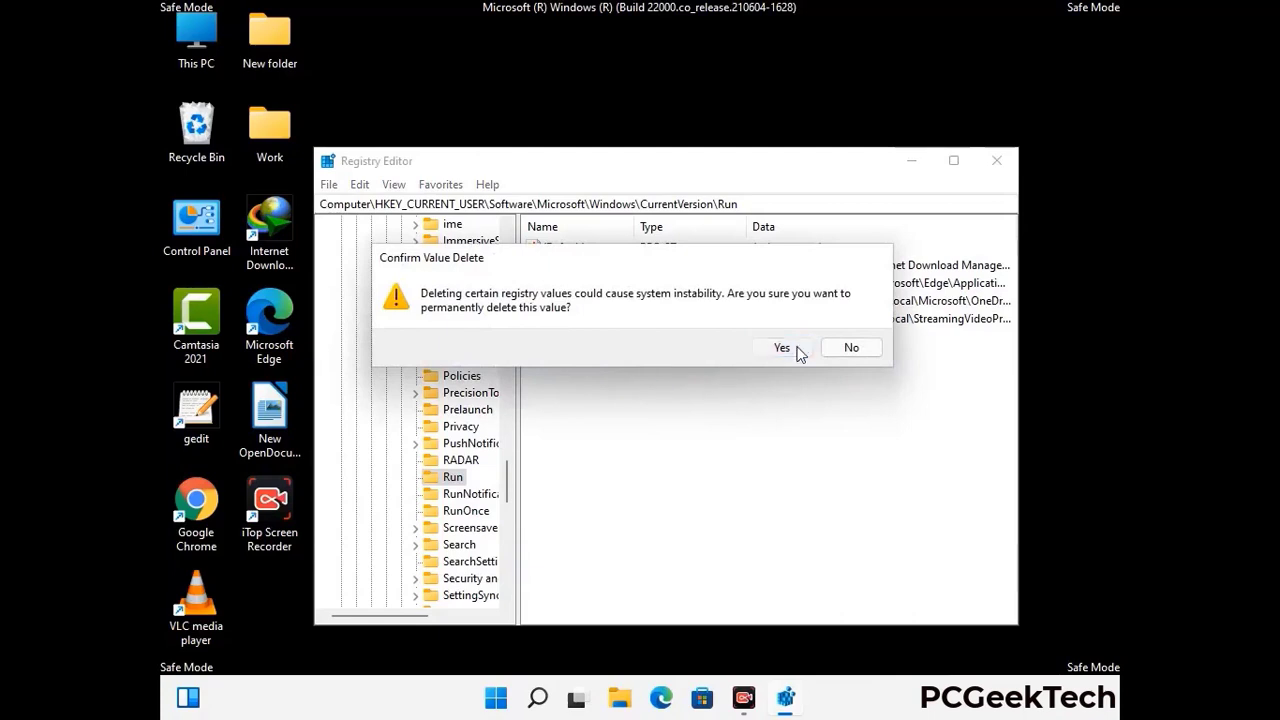
left_click(798, 351)
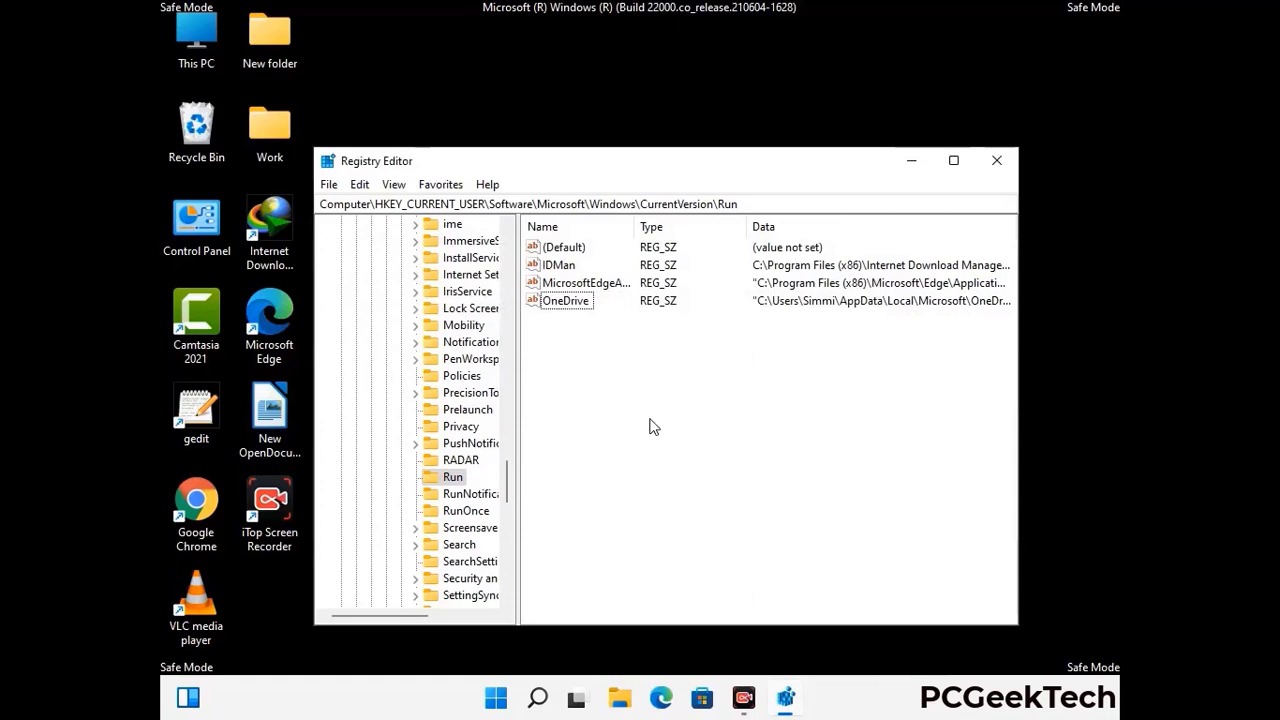
Search the registry for 'Virus Name', then dismiss the search and close Registry Editor.
key("ctrl+f")
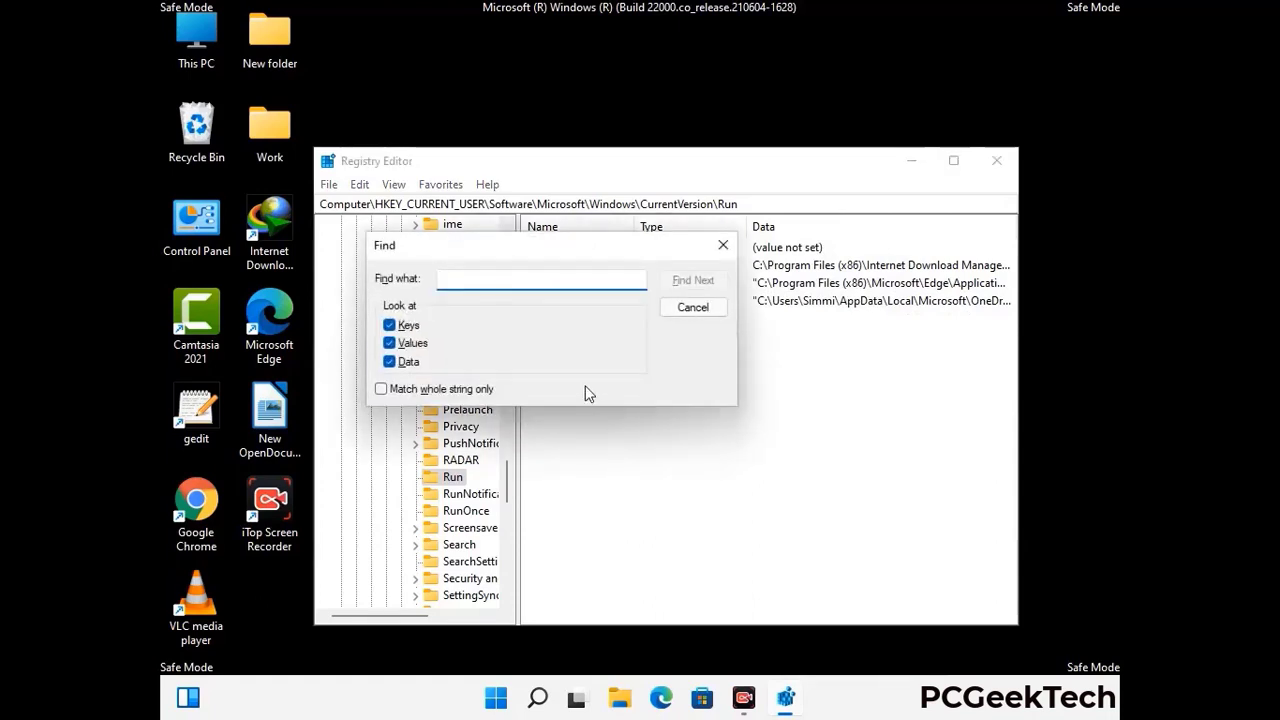
type("Virus Name")
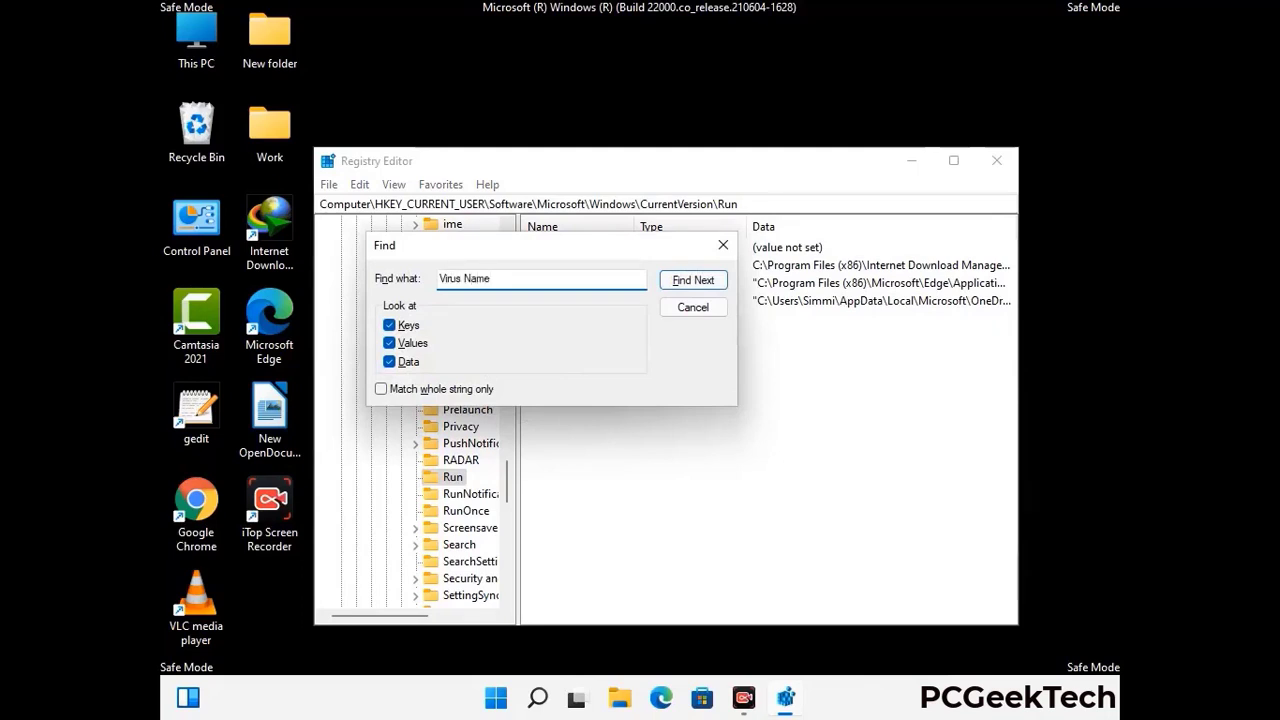
left_click(680, 284)
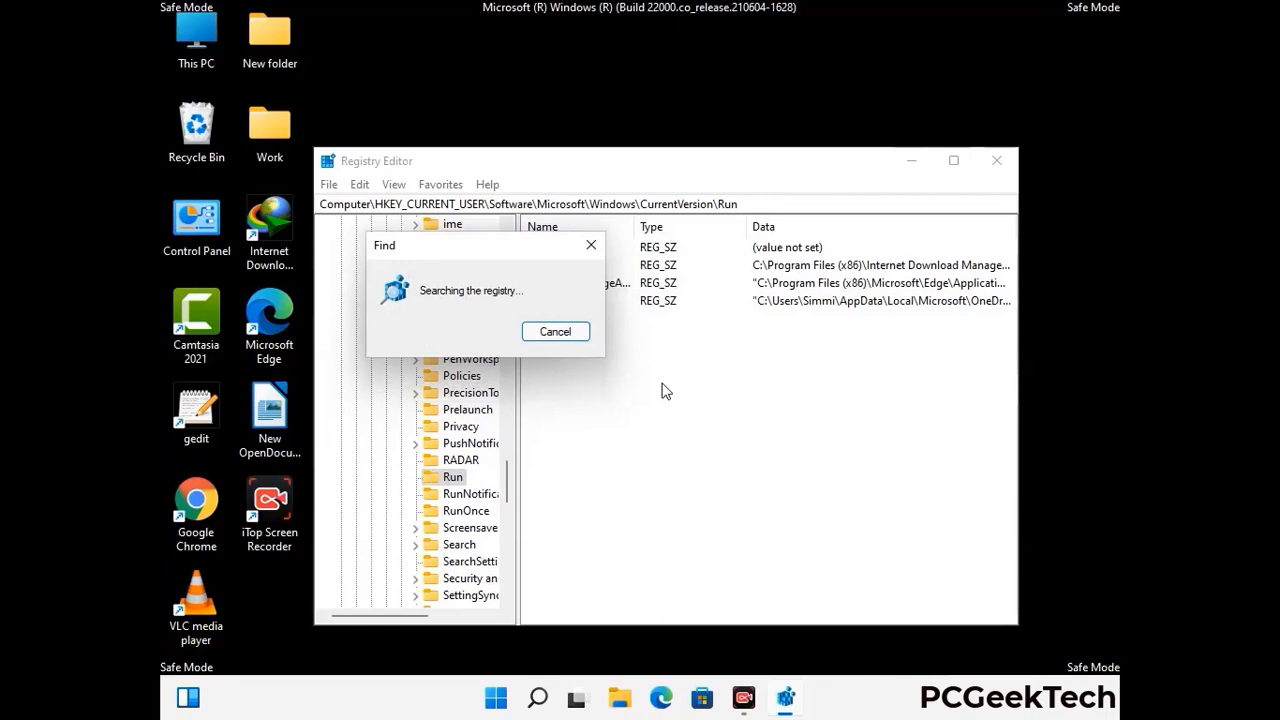
left_click(599, 249)
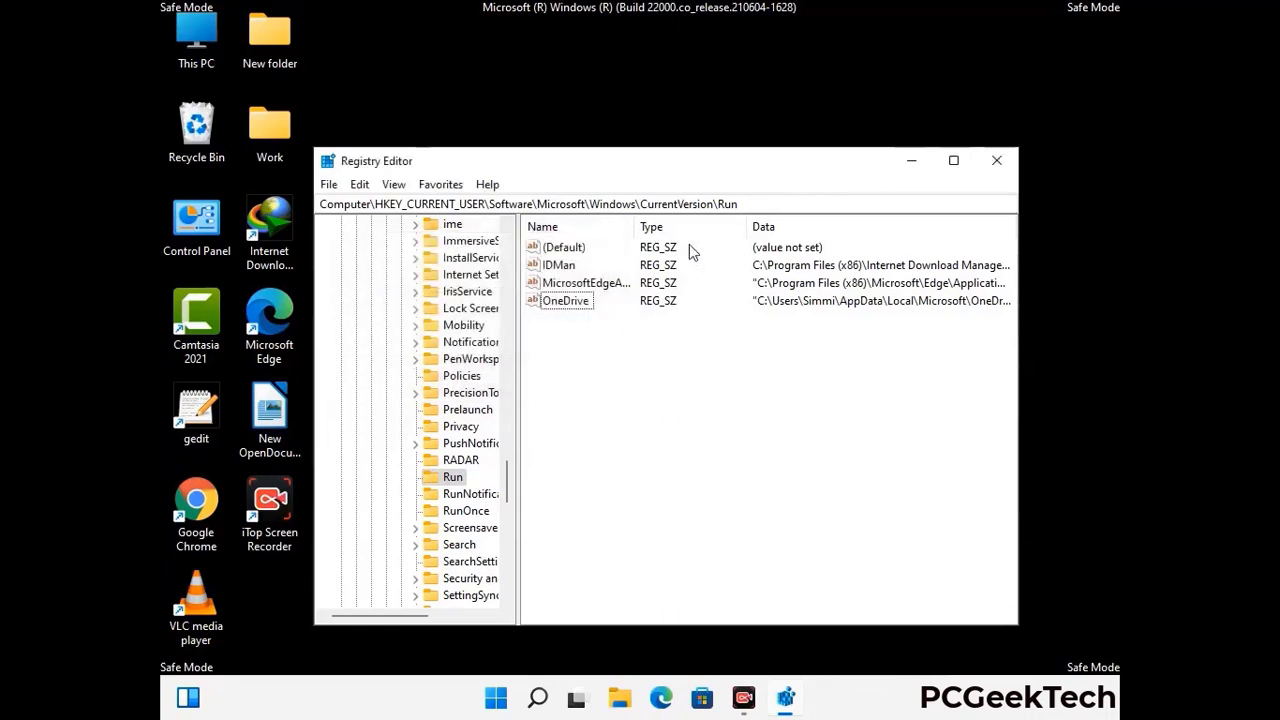
left_click(1001, 172)
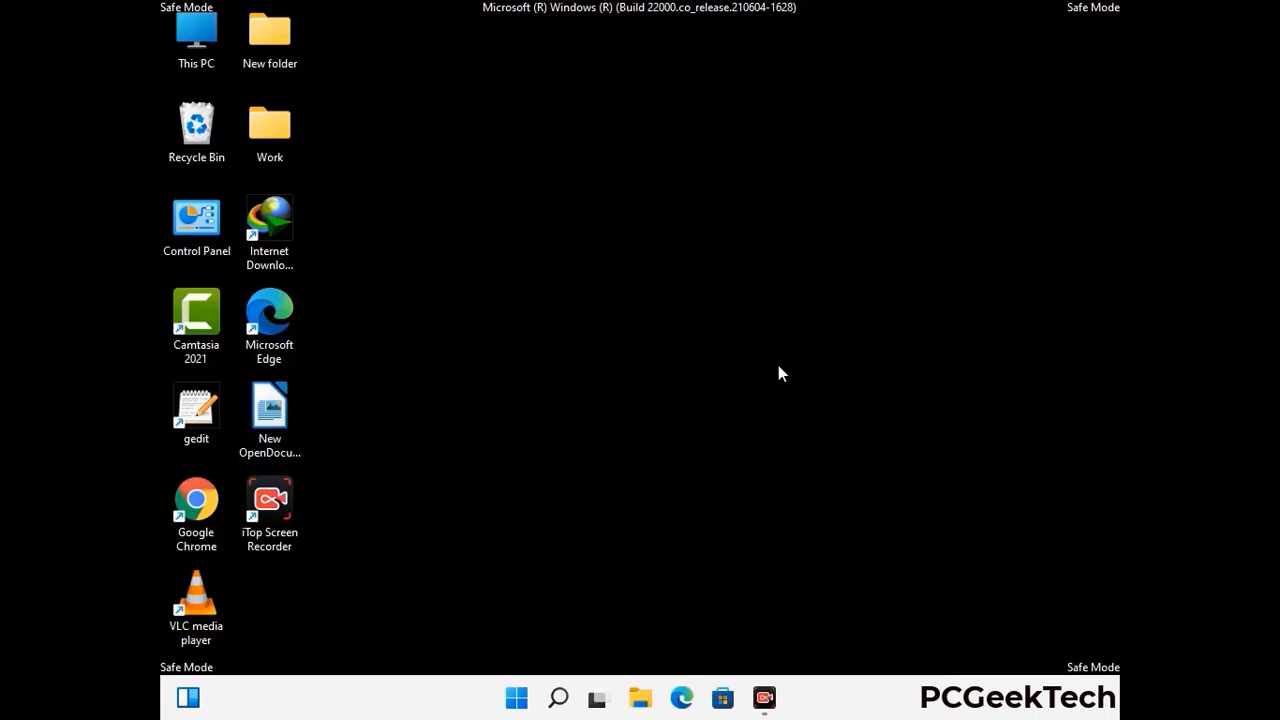
Run msconfig, uncheck Safe boot on the Boot tab, and apply the change.
key("super+r")
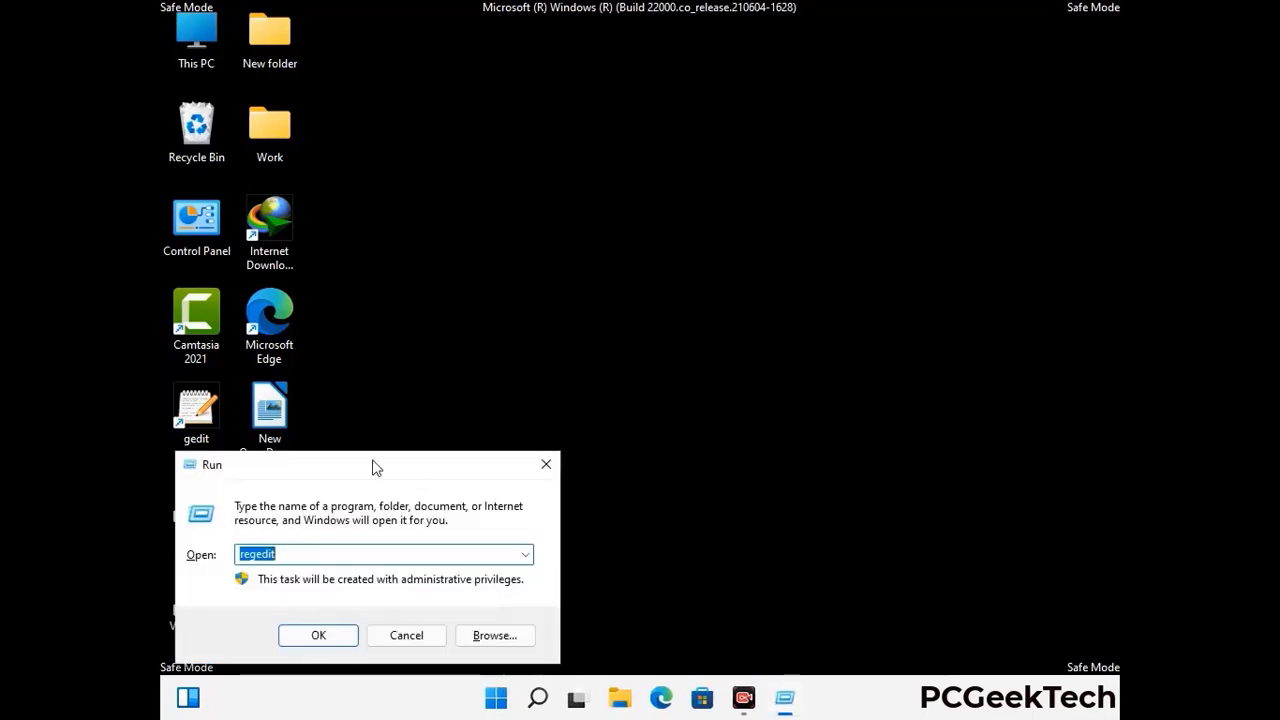
left_click_drag(375, 467, 657, 200)
type("msconfig")
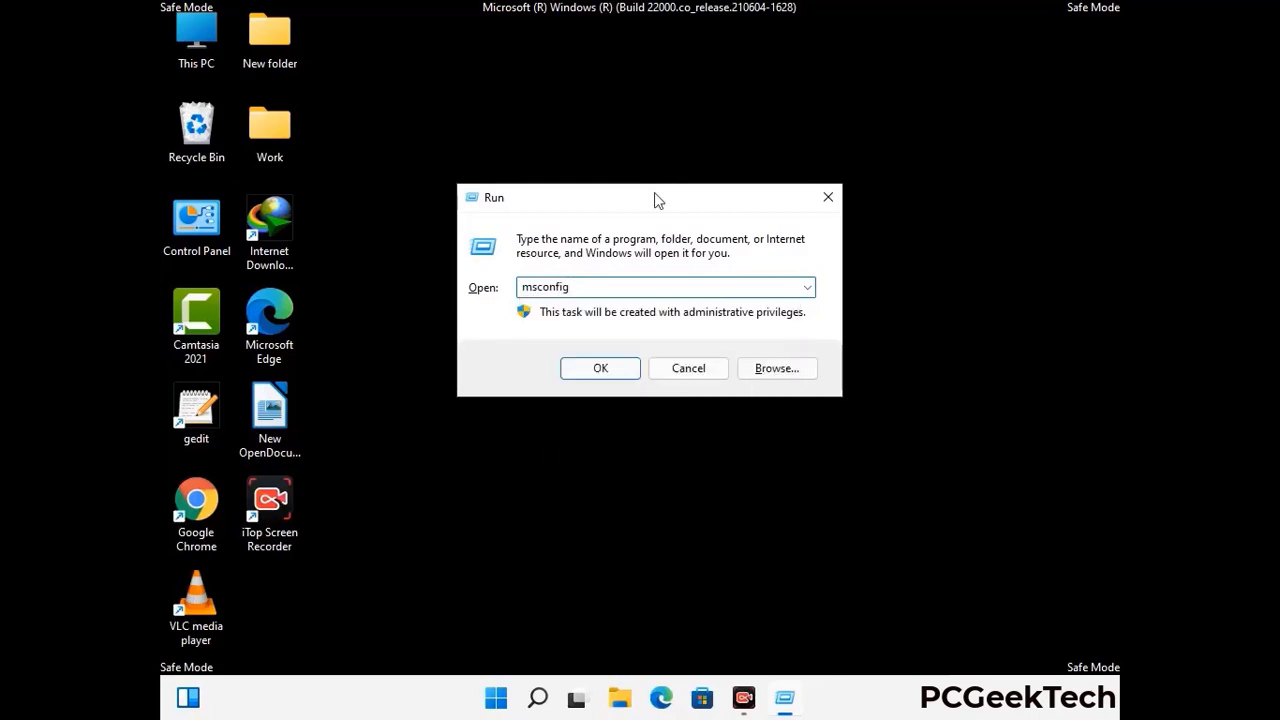
left_click(596, 368)
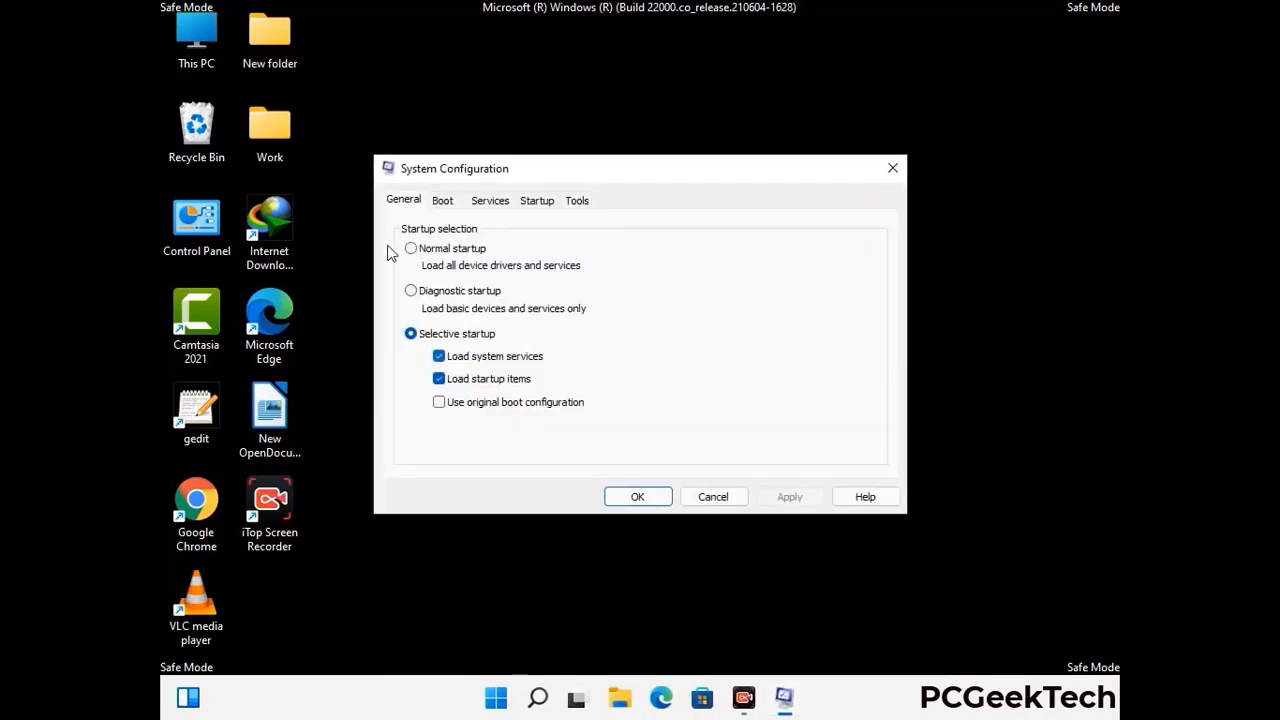
left_click(440, 201)
left_click(414, 381)
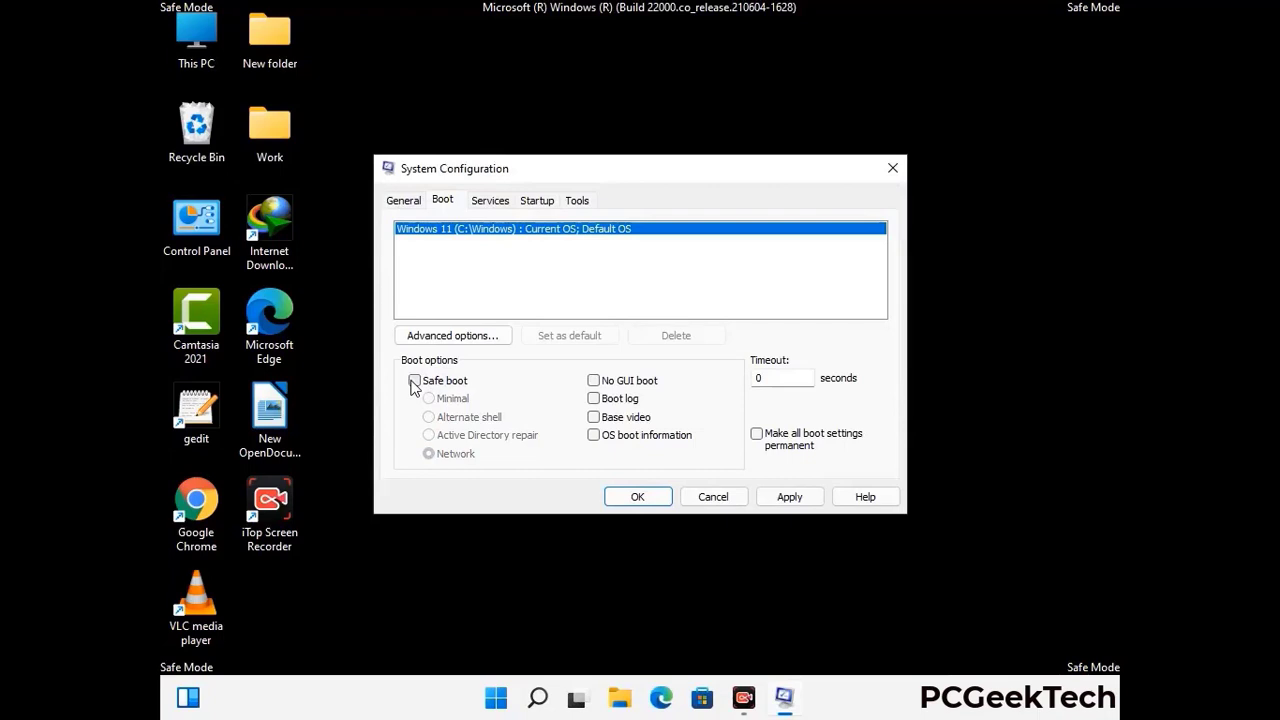
left_click(784, 501)
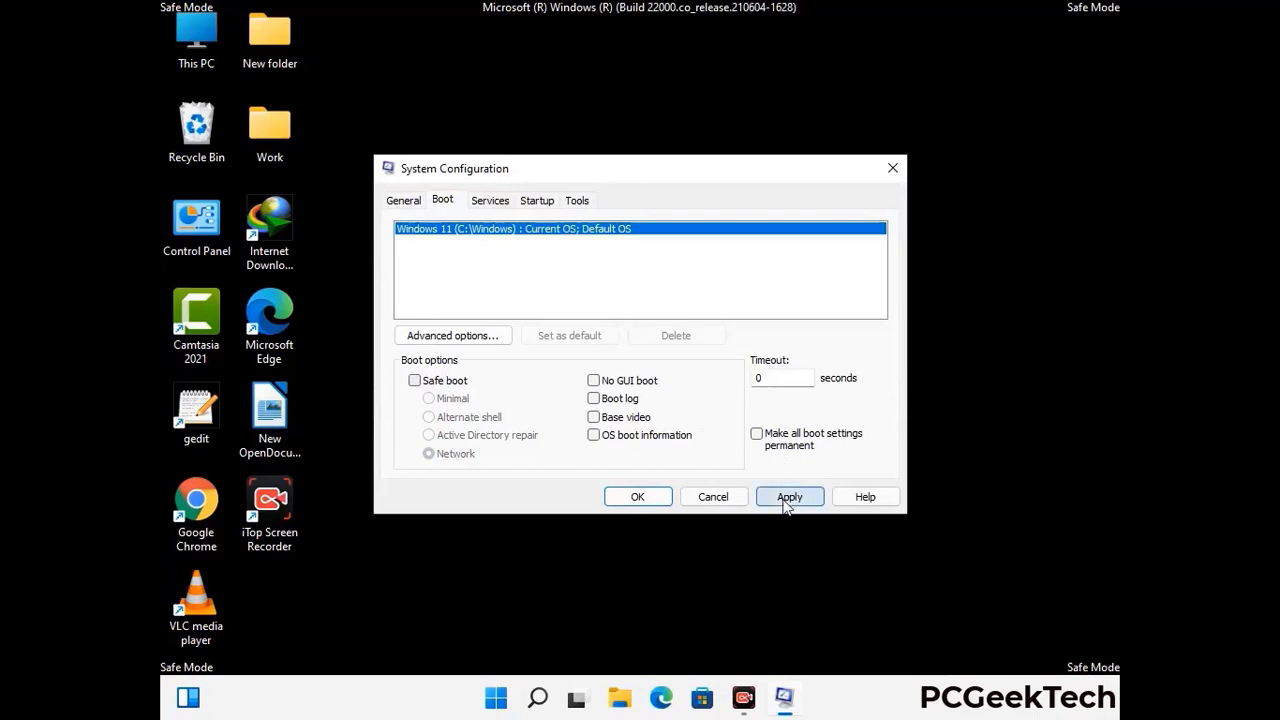